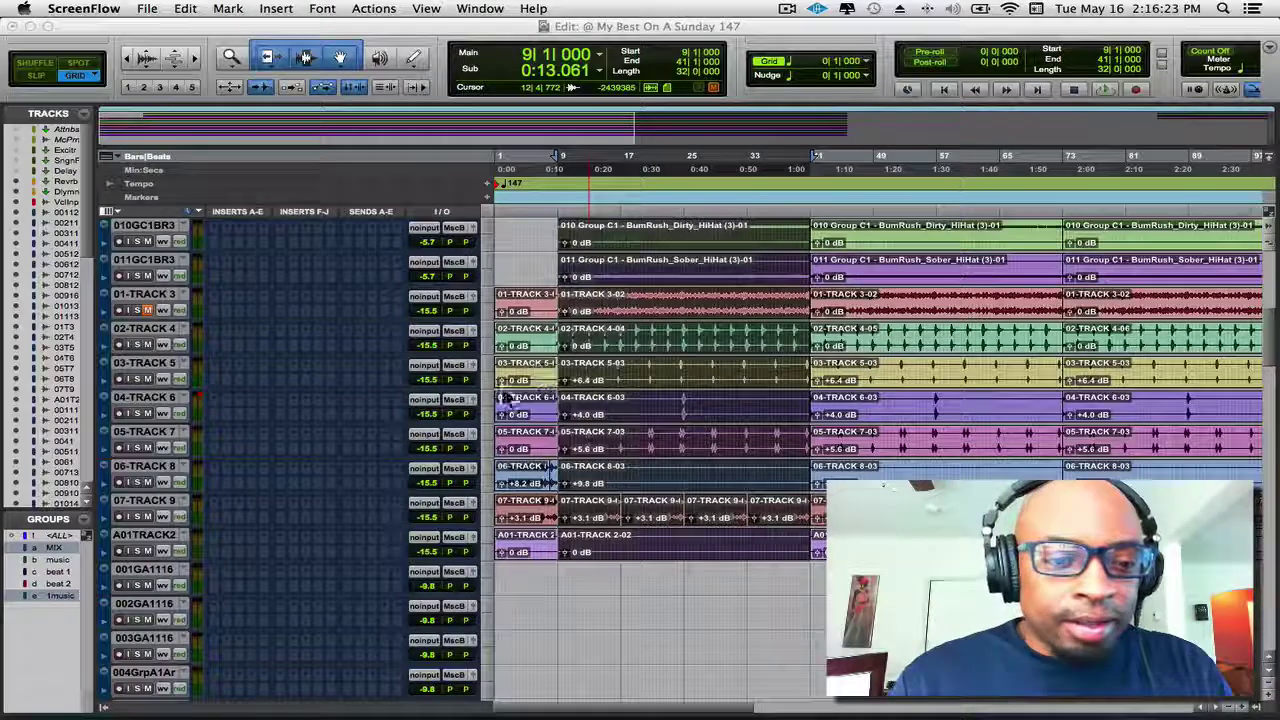
Select only track 001GA1116 and play the session from bar 9.
{"action": "left_click", "coordinate": [148, 536]}
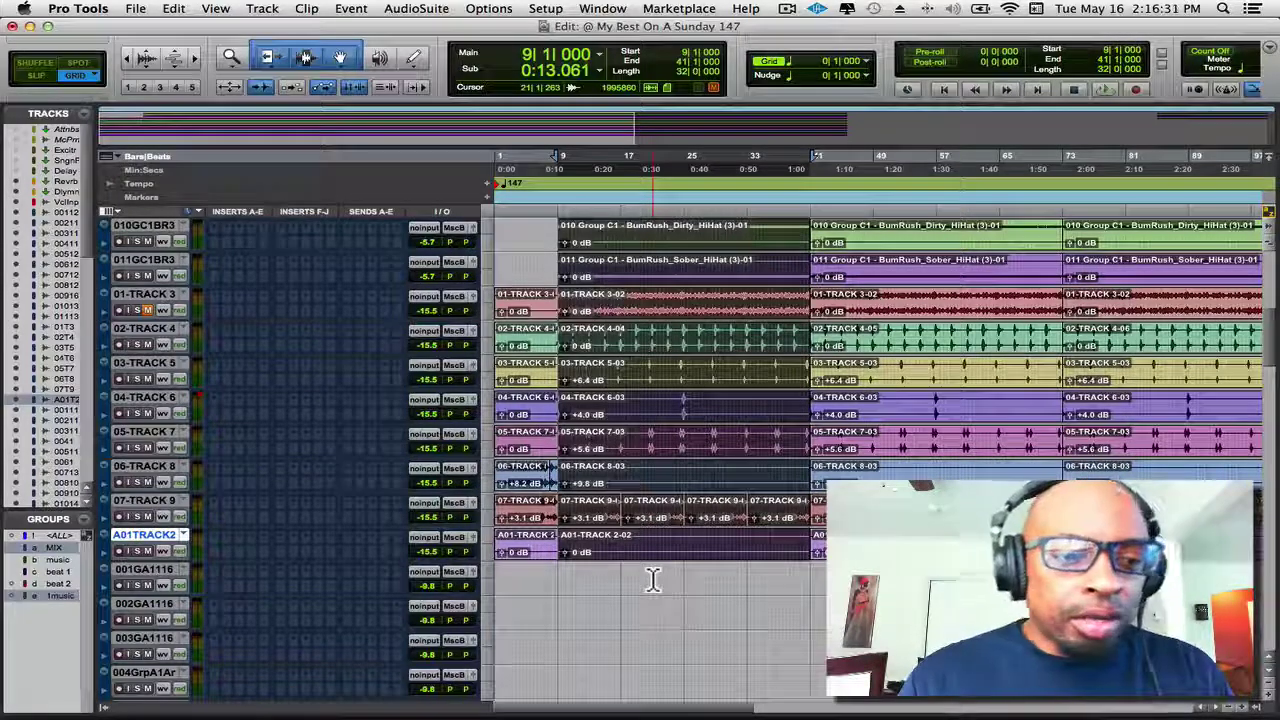
{"action": "left_click", "coordinate": [146, 570], "text": "shift"}
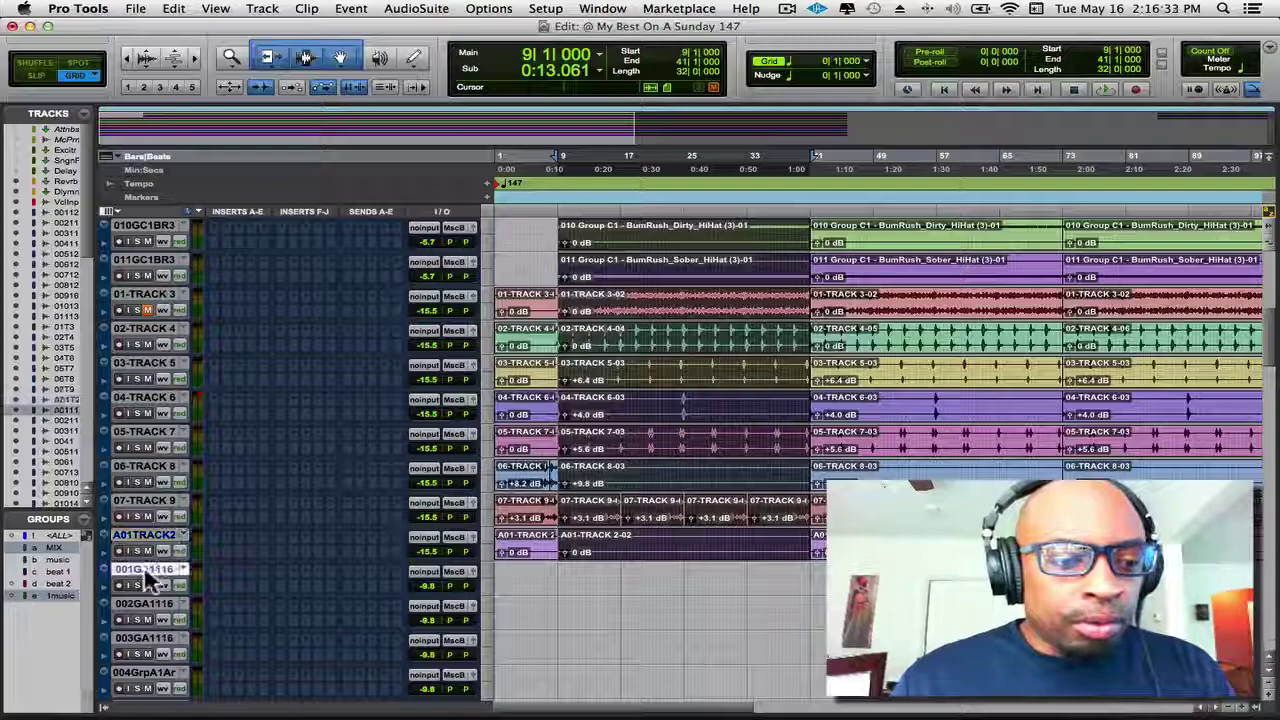
{"action": "left_click", "coordinate": [146, 572]}
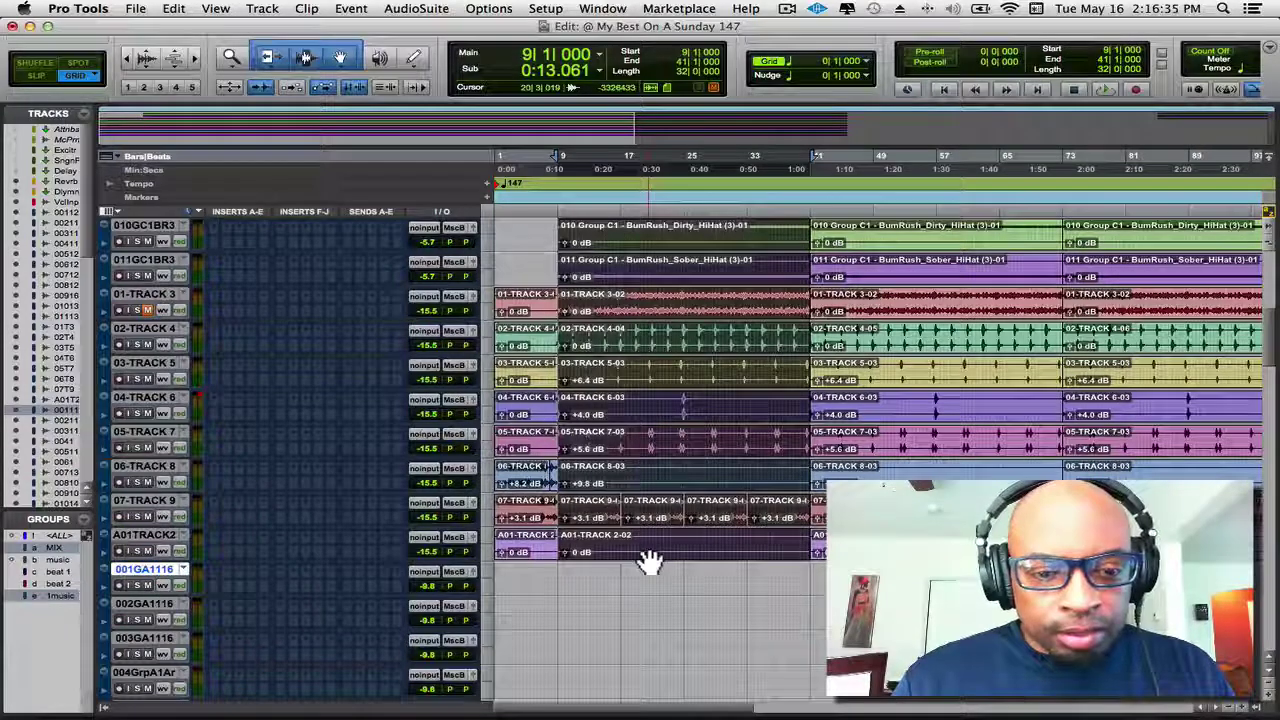
{"action": "scroll", "coordinate": [650, 560], "scroll_direction": "up", "scroll_amount": 2}
{"action": "key", "text": "space"}
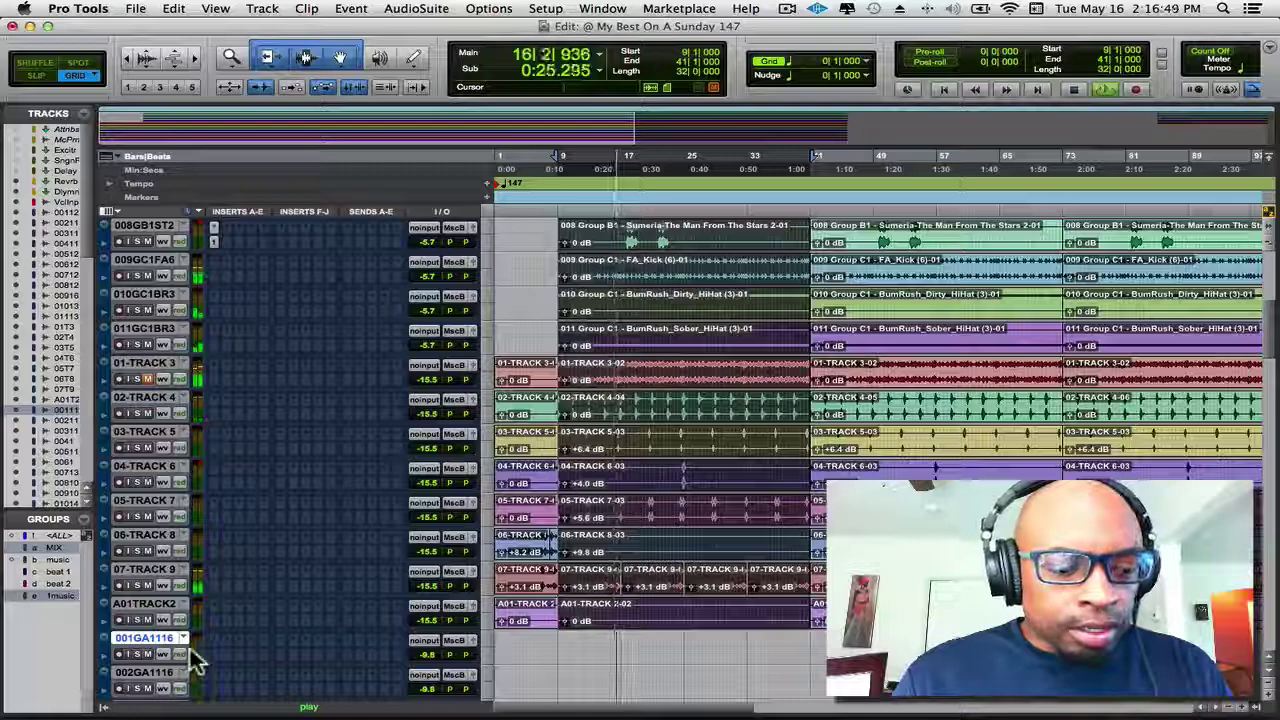
Stop playback and create a new stereo instrument track, Inst 1, below 001GA1116.
{"action": "key", "text": "shift+super+space"}
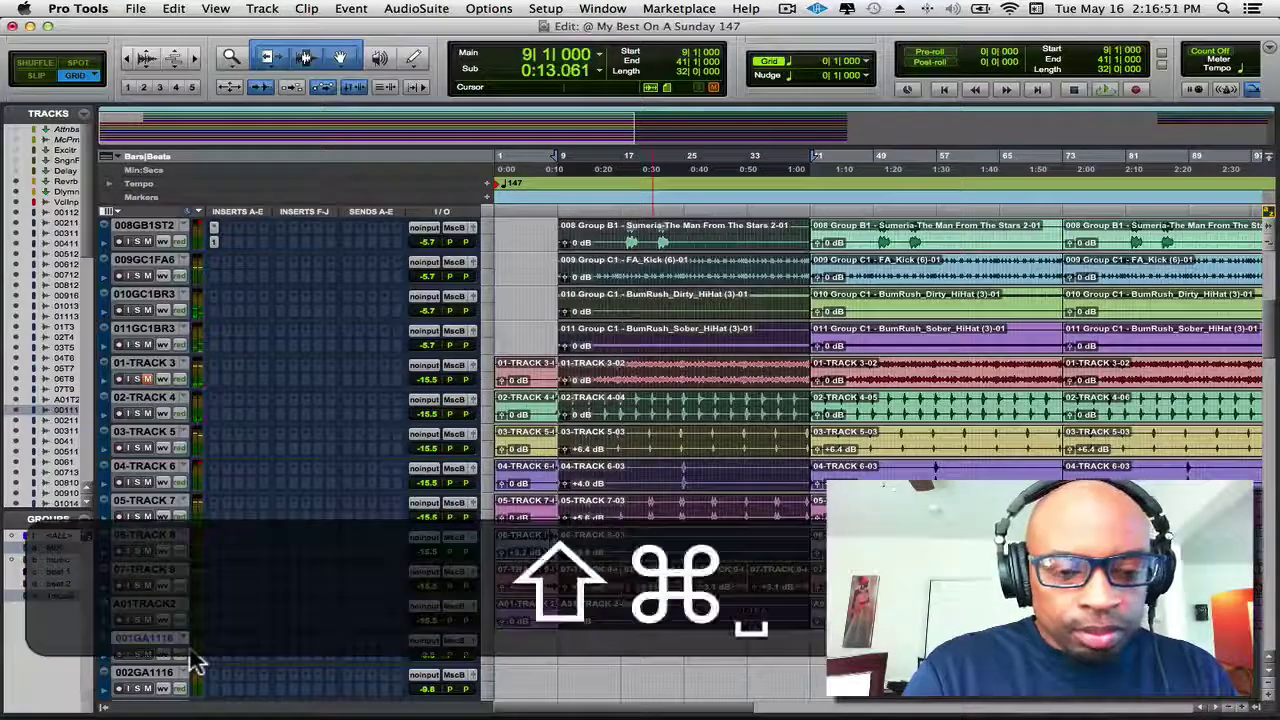
{"action": "key", "text": "shift+super+n"}
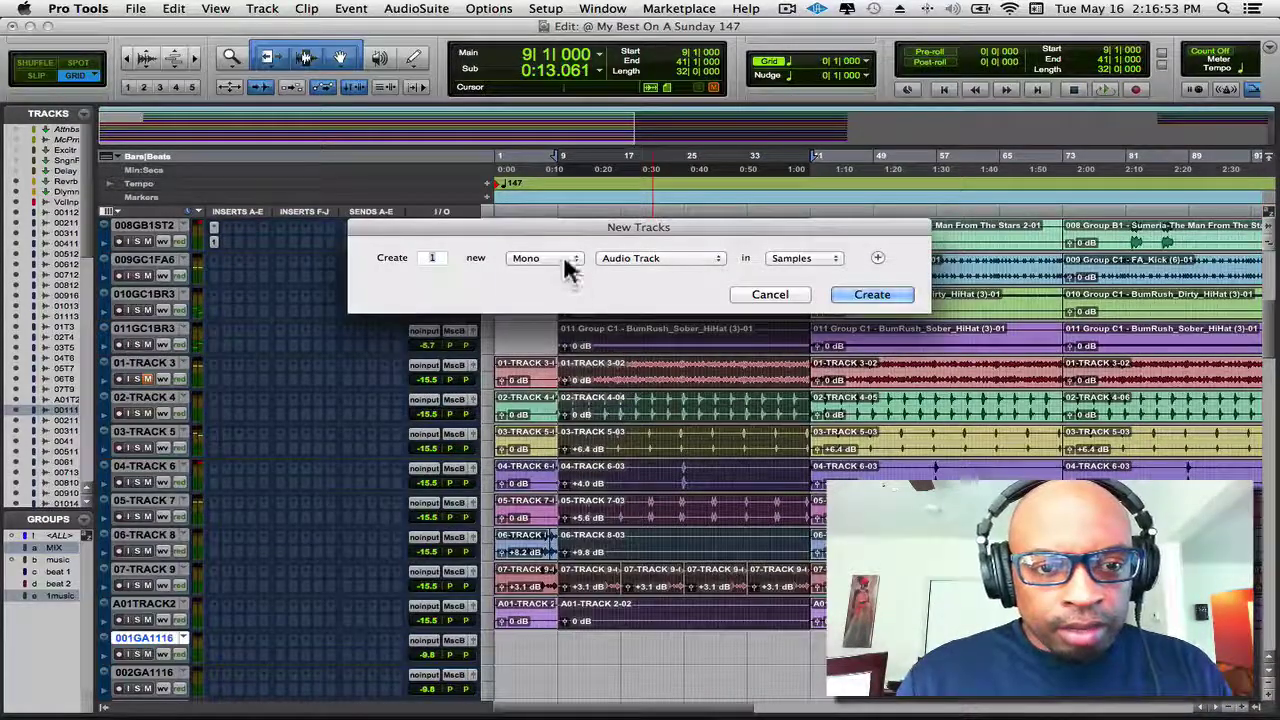
{"action": "left_click", "coordinate": [570, 262]}
{"action": "left_click", "coordinate": [530, 271]}
{"action": "left_click", "coordinate": [640, 258]}
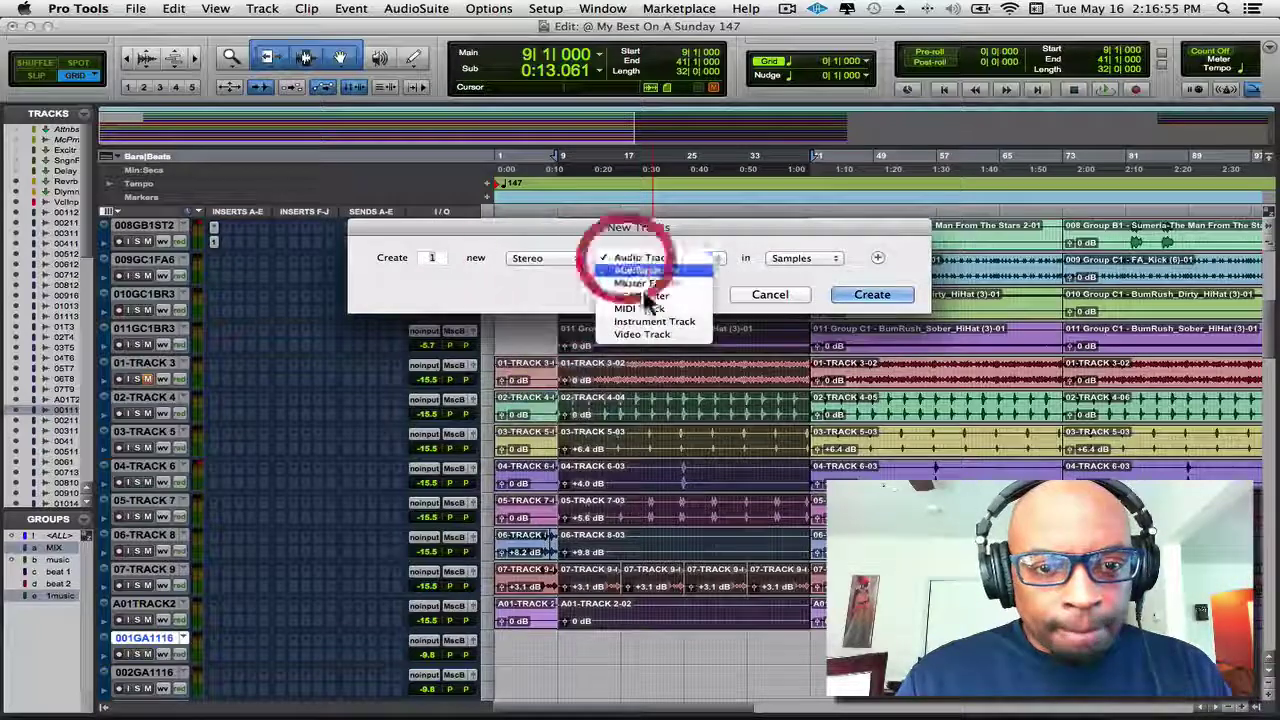
{"action": "left_click", "coordinate": [654, 321]}
{"action": "left_click", "coordinate": [871, 294]}
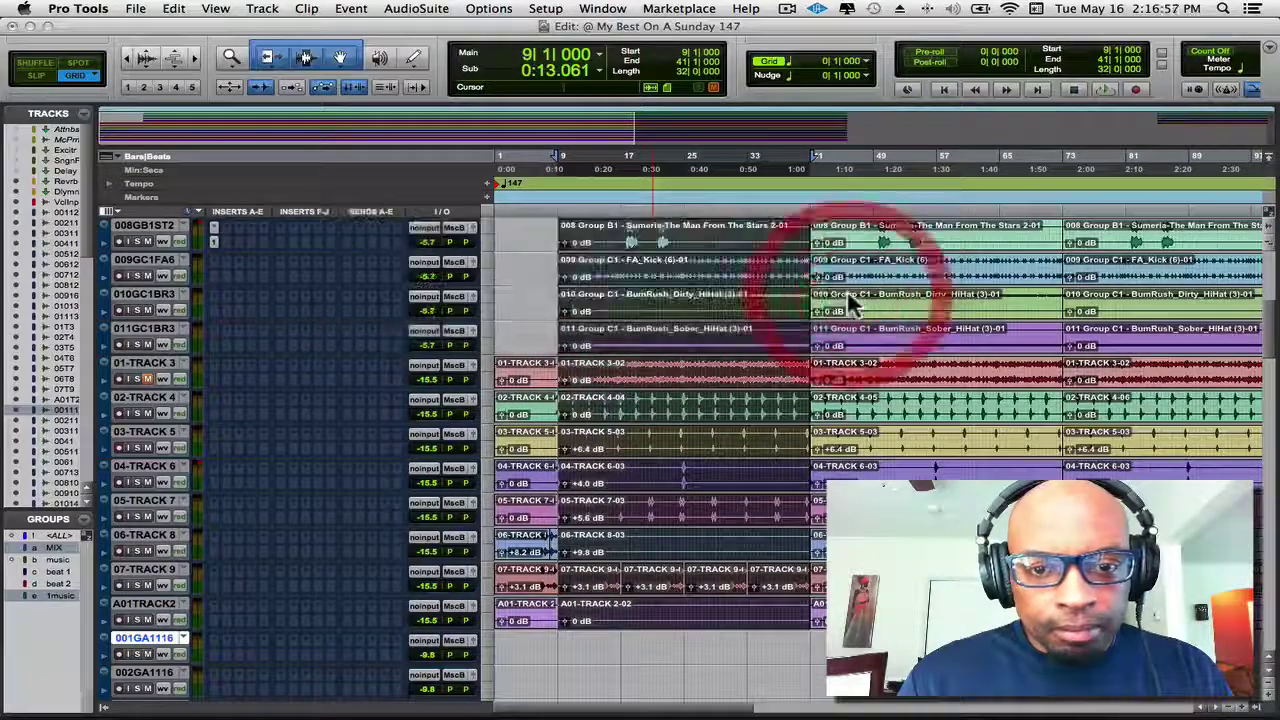
Insert the Multichannel > Instrument > Maschine 2 plug-in on Inst 1.
{"action": "scroll", "coordinate": [240, 560], "scroll_direction": "down", "scroll_amount": 5}
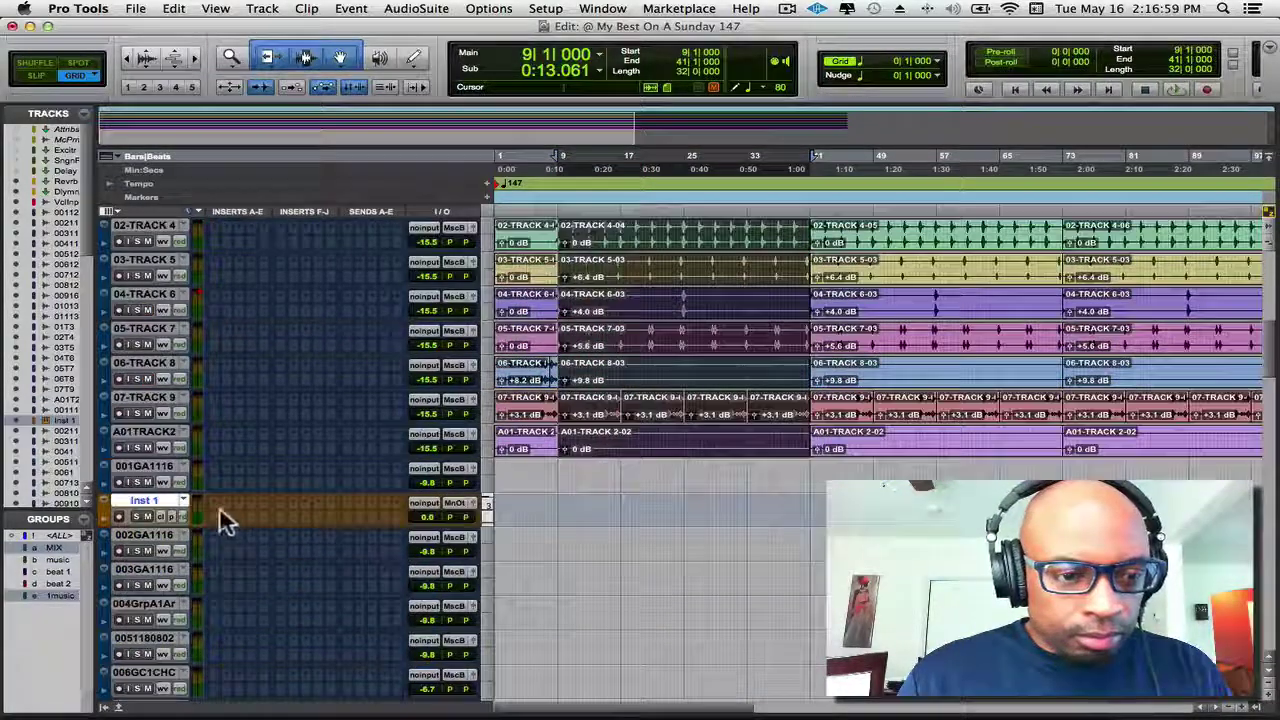
{"action": "left_click", "coordinate": [219, 506]}
{"action": "mouse_move", "coordinate": [245, 567]}
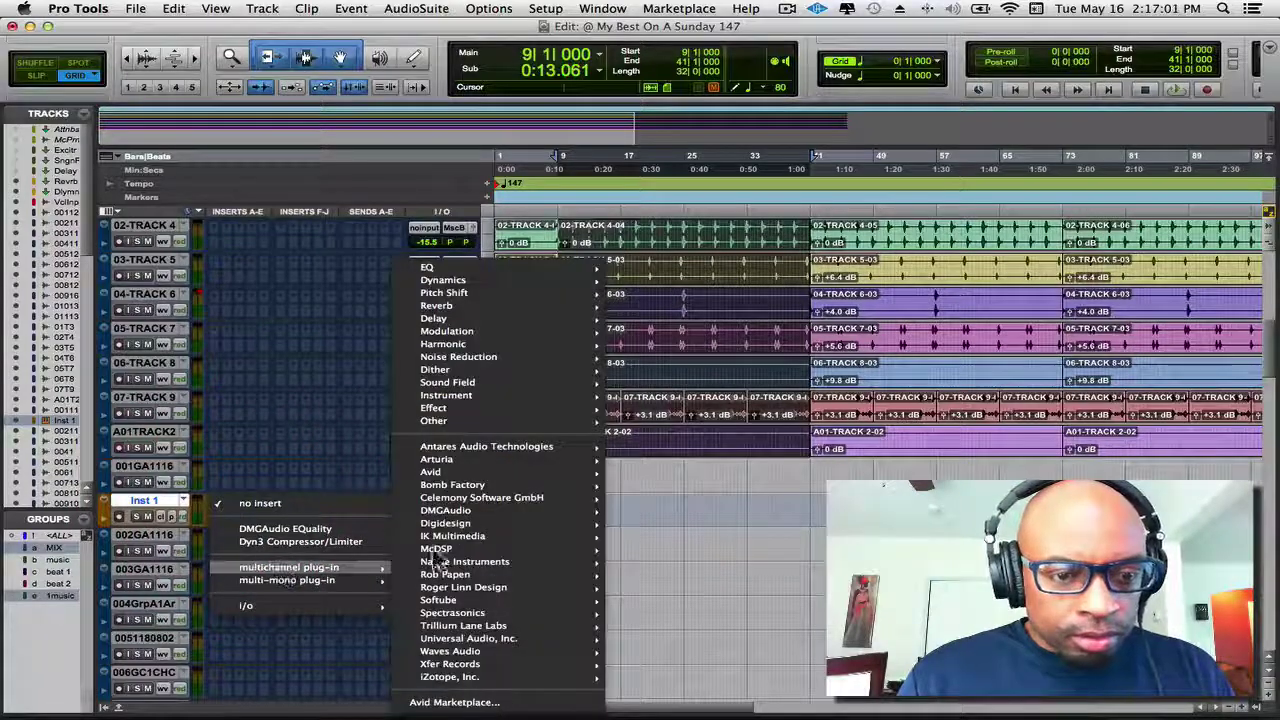
{"action": "mouse_move", "coordinate": [494, 398]}
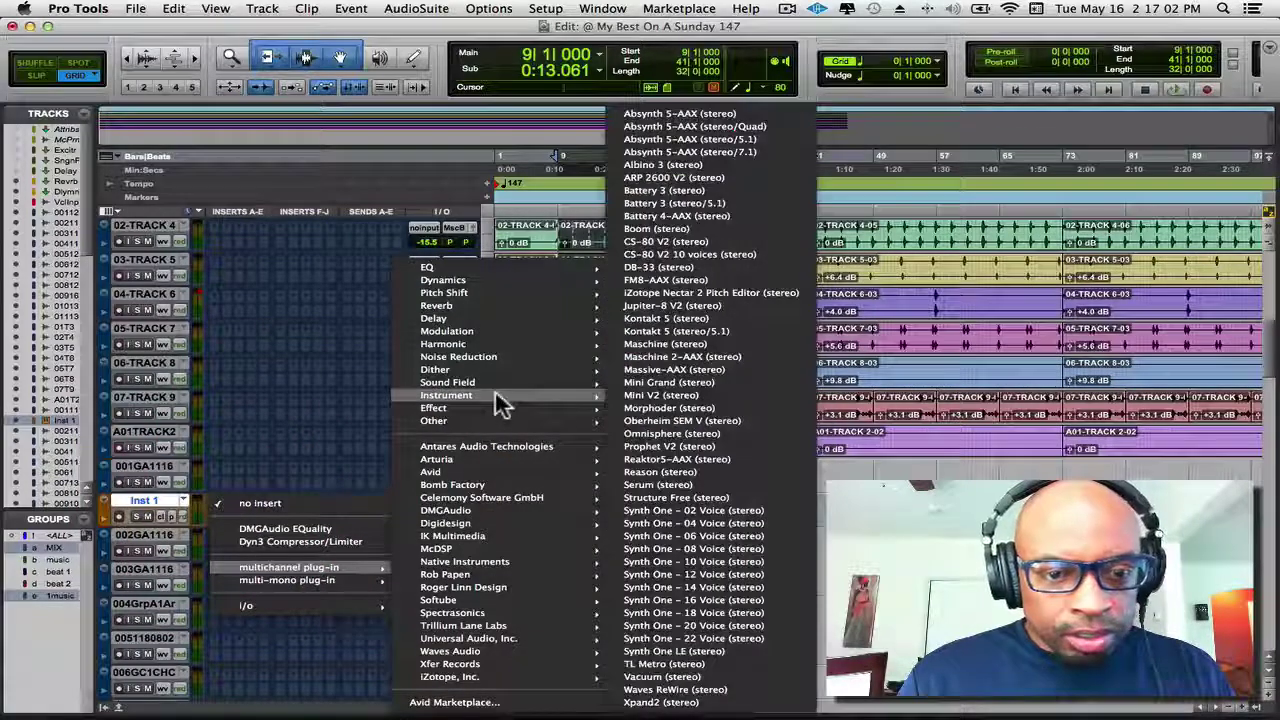
{"action": "left_click", "coordinate": [754, 367]}
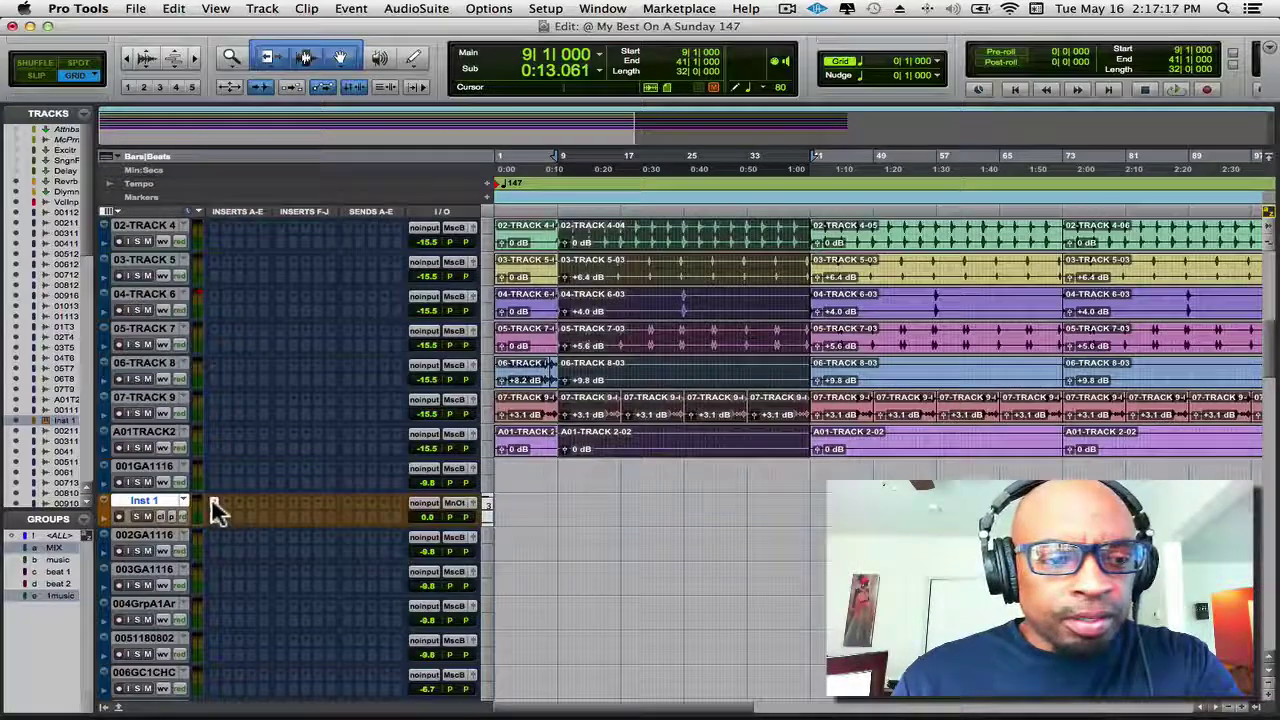
Open the Maschine 2 window on Inst 1 and load CIZZLE OVO KIT P.mxgrp into Group B1.
{"action": "left_click", "coordinate": [212, 502]}
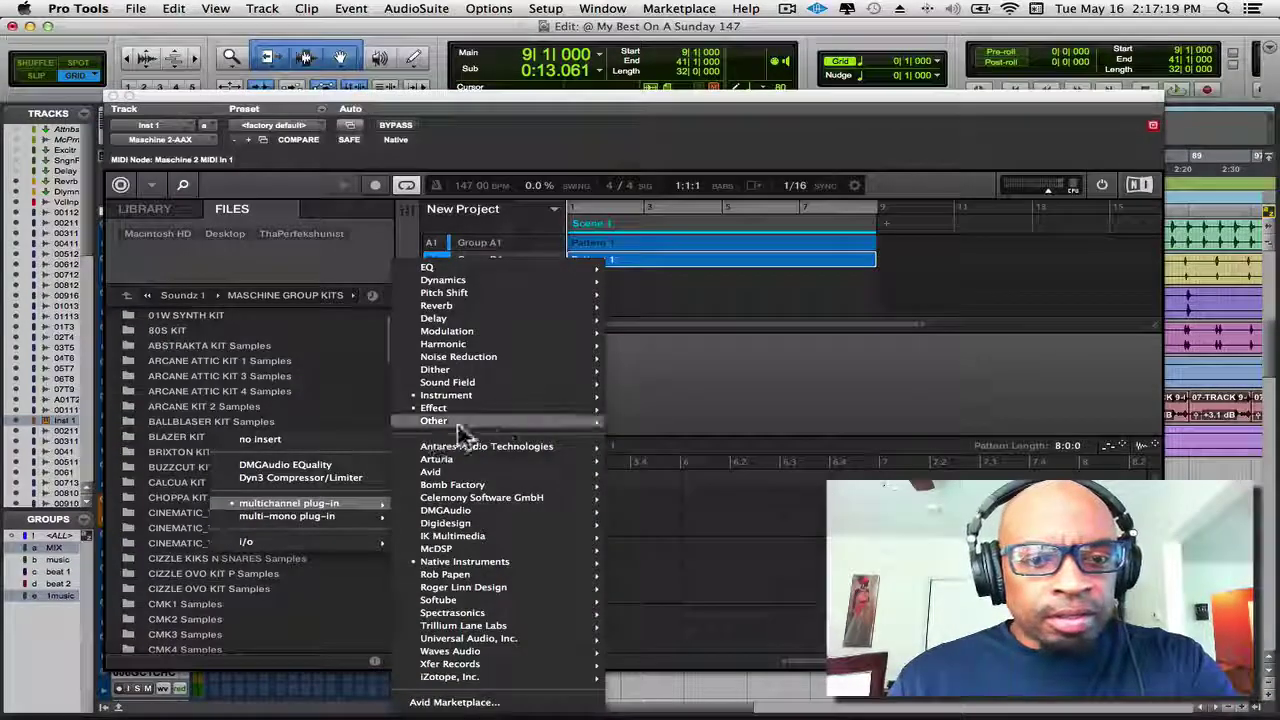
{"action": "mouse_move", "coordinate": [462, 432]}
{"action": "left_click", "coordinate": [937, 390]}
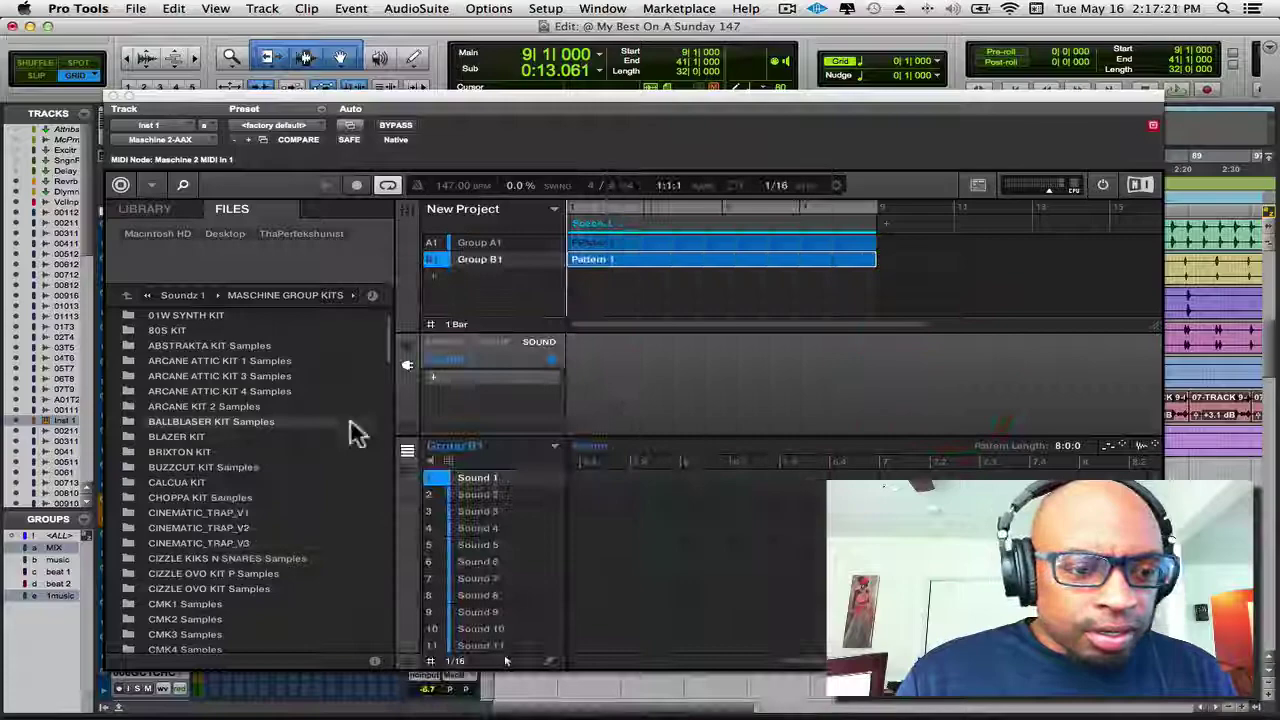
{"action": "scroll", "coordinate": [281, 488], "scroll_direction": "down", "scroll_amount": 1}
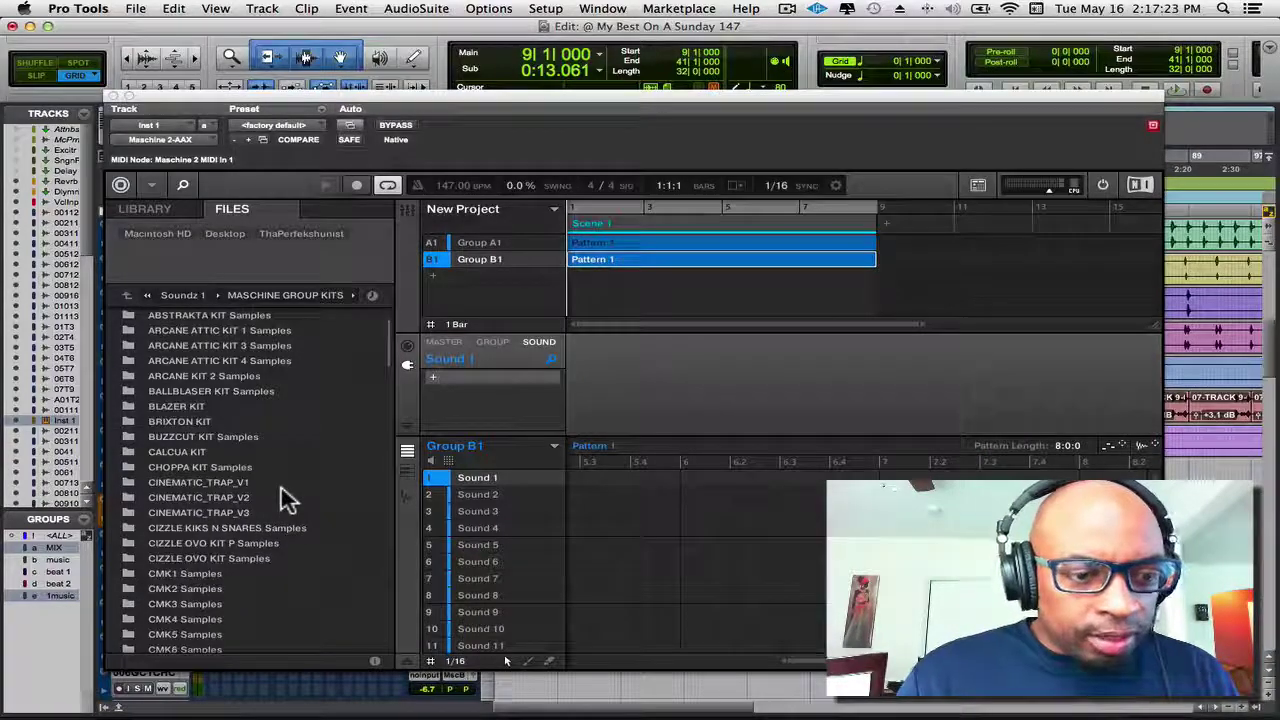
{"action": "scroll", "coordinate": [285, 500], "scroll_direction": "down", "scroll_amount": 2}
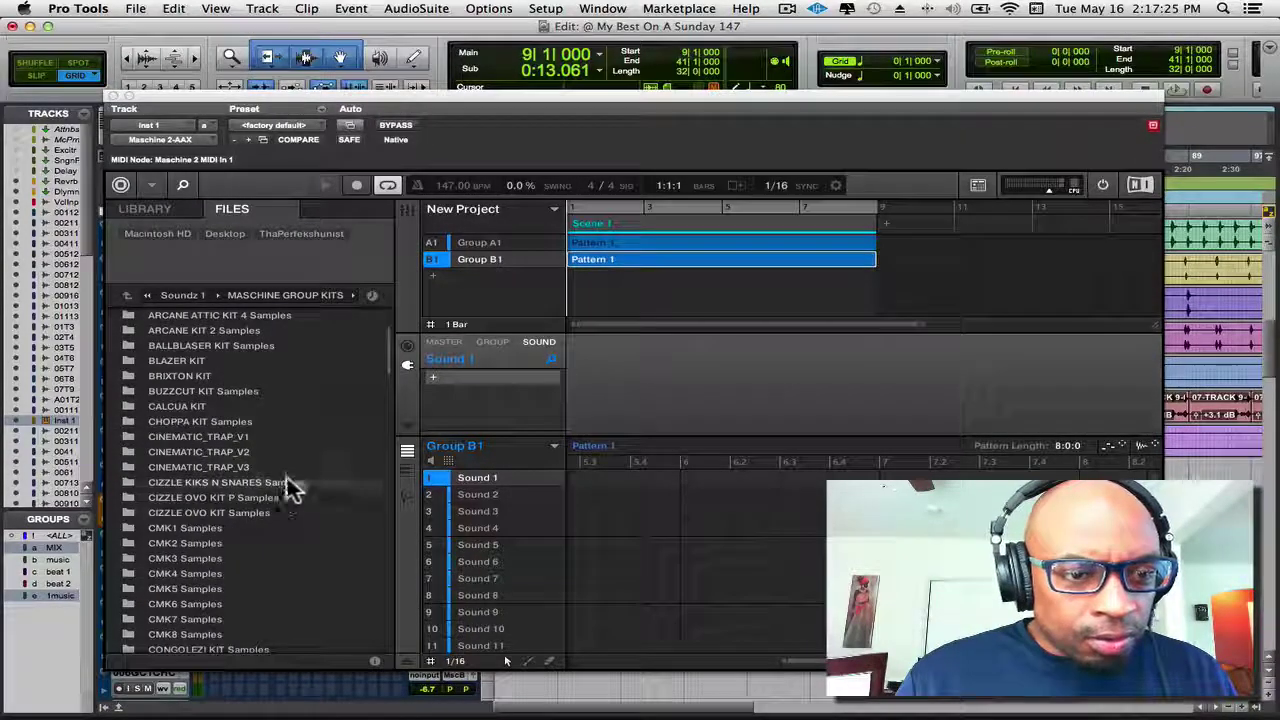
{"action": "scroll", "coordinate": [262, 535], "scroll_direction": "down", "scroll_amount": 1}
{"action": "scroll", "coordinate": [262, 535], "scroll_direction": "down", "scroll_amount": 10}
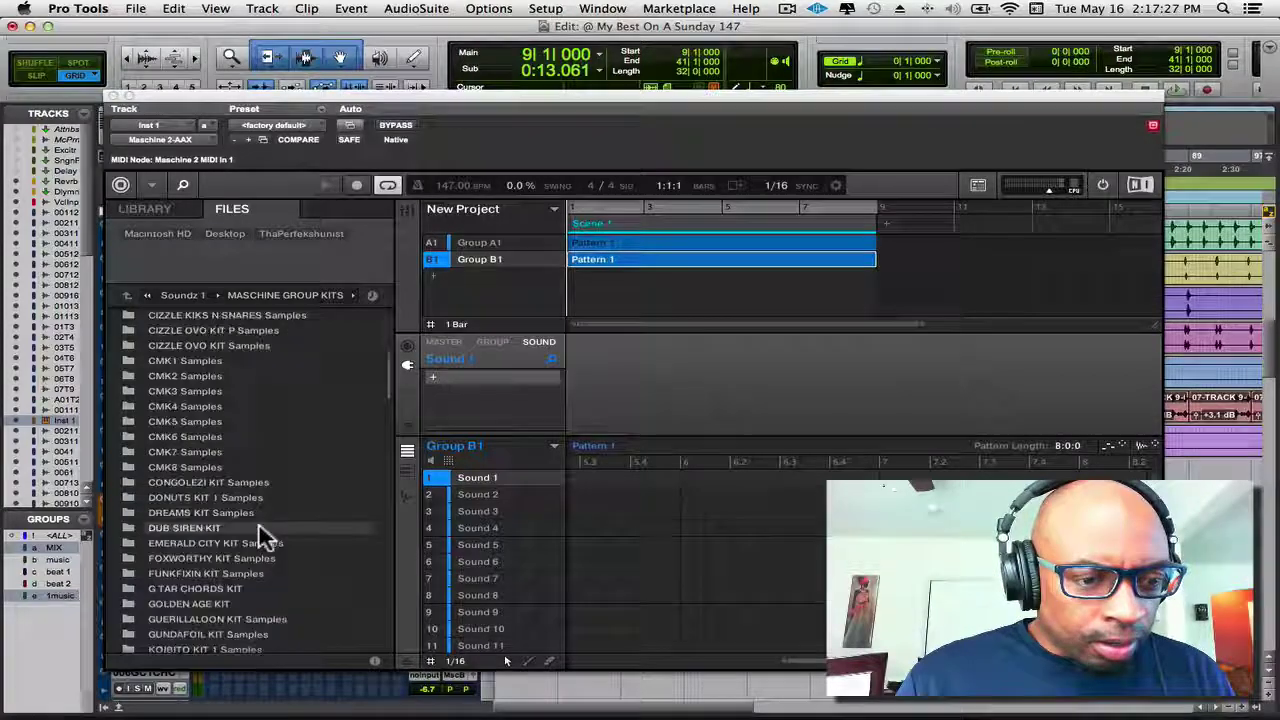
{"action": "scroll", "coordinate": [258, 530], "scroll_direction": "down", "scroll_amount": 15}
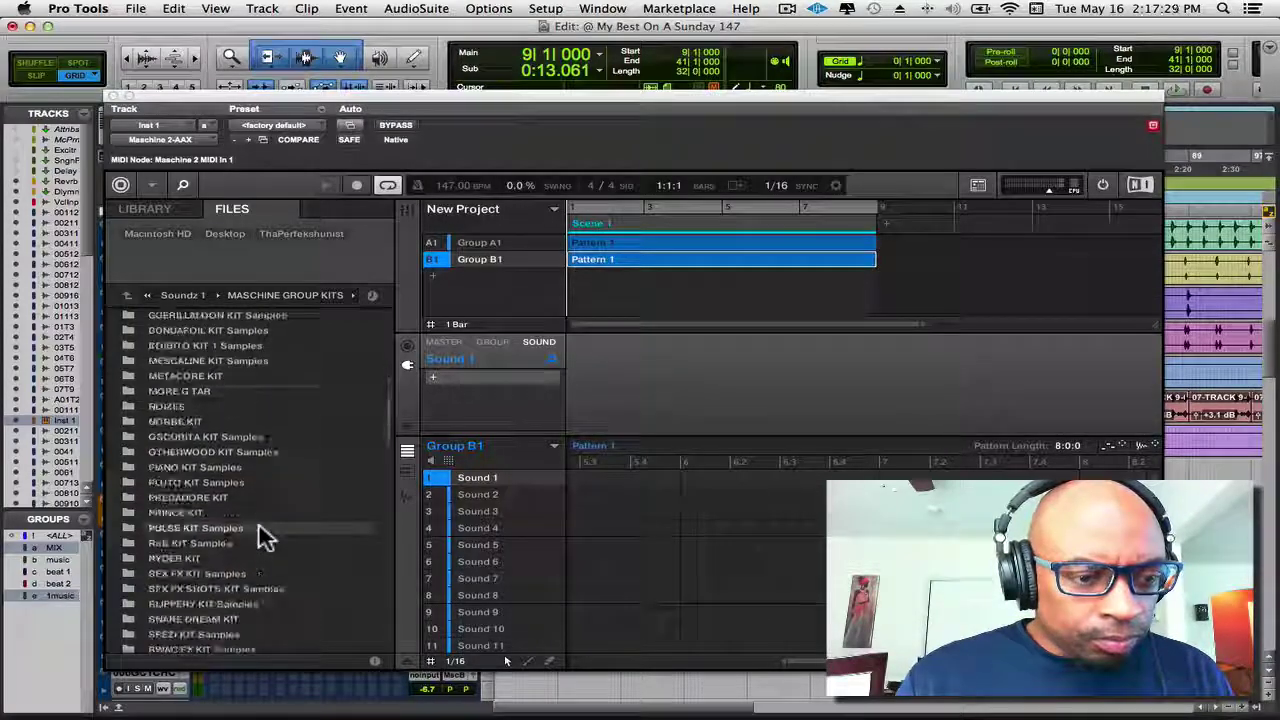
{"action": "scroll", "coordinate": [260, 530], "scroll_direction": "down", "scroll_amount": 10}
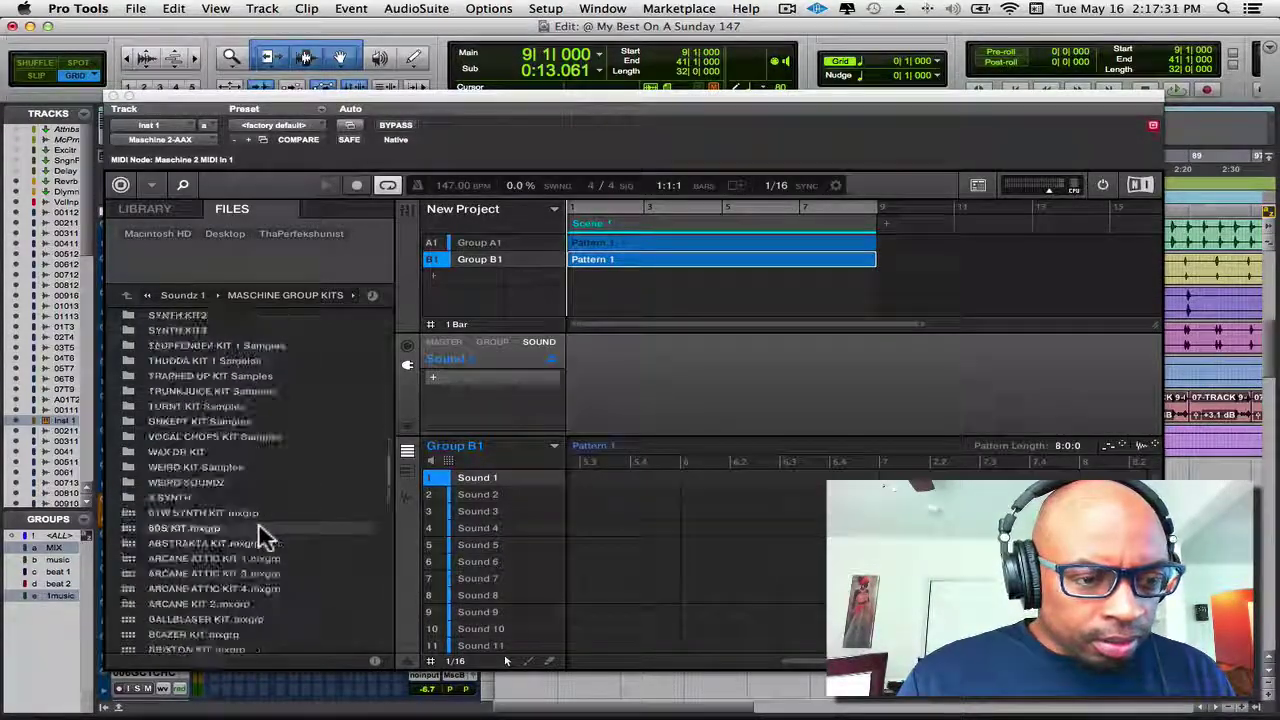
{"action": "scroll", "coordinate": [258, 522], "scroll_direction": "down", "scroll_amount": 1}
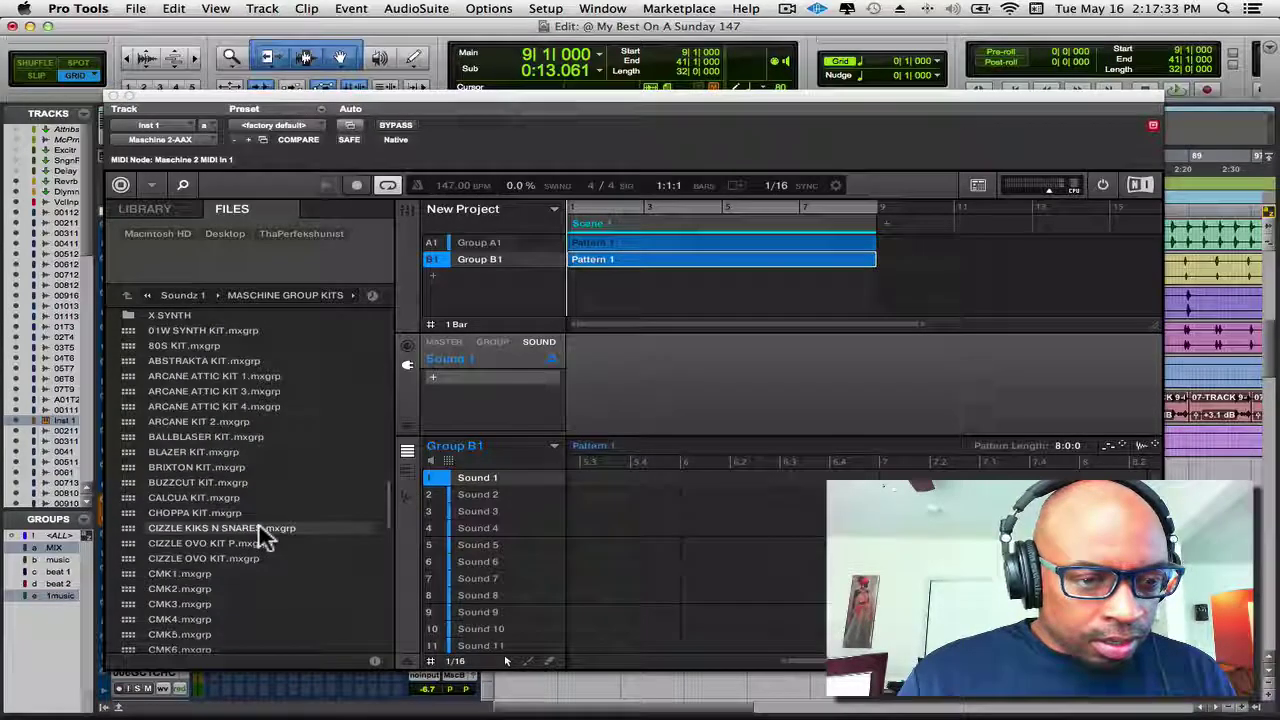
{"action": "left_click", "coordinate": [258, 543]}
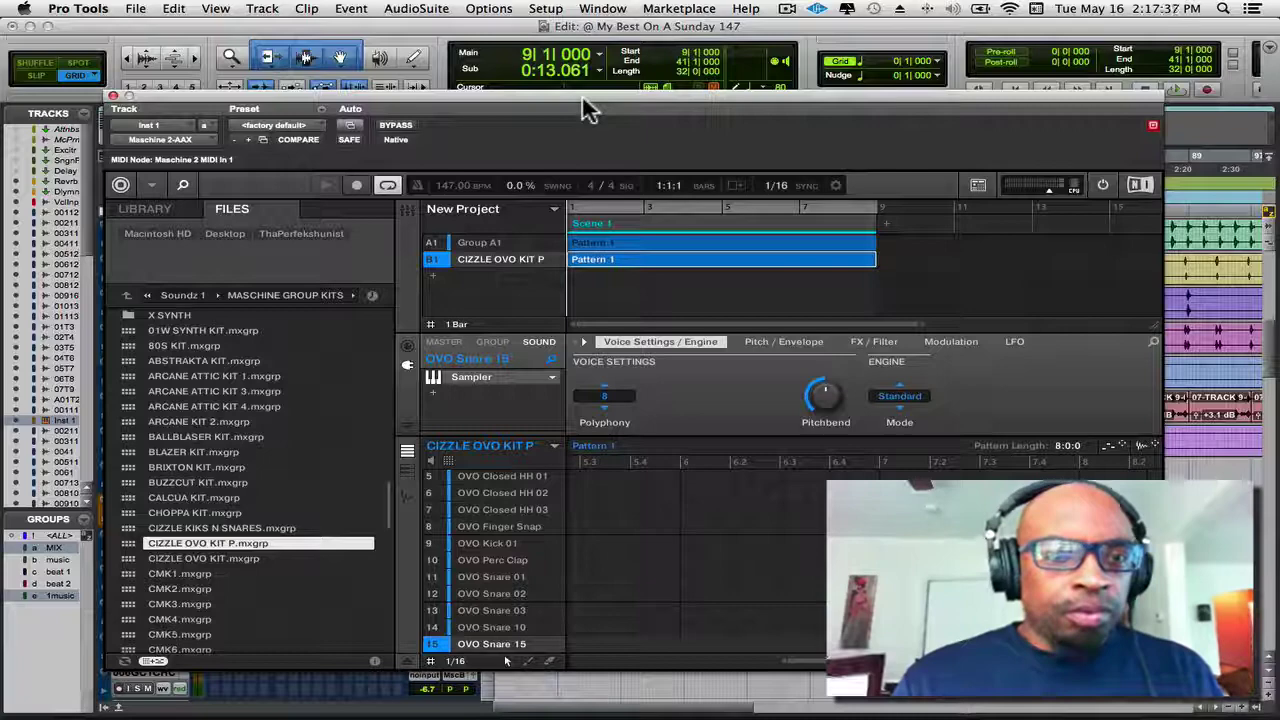
Play back the OVO Closed HH 02 hi-hat pattern, stop, and lower the Maschine window to reveal tracks.
{"action": "left_click_drag", "start_coordinate": [590, 108], "coordinate": [600, 332]}
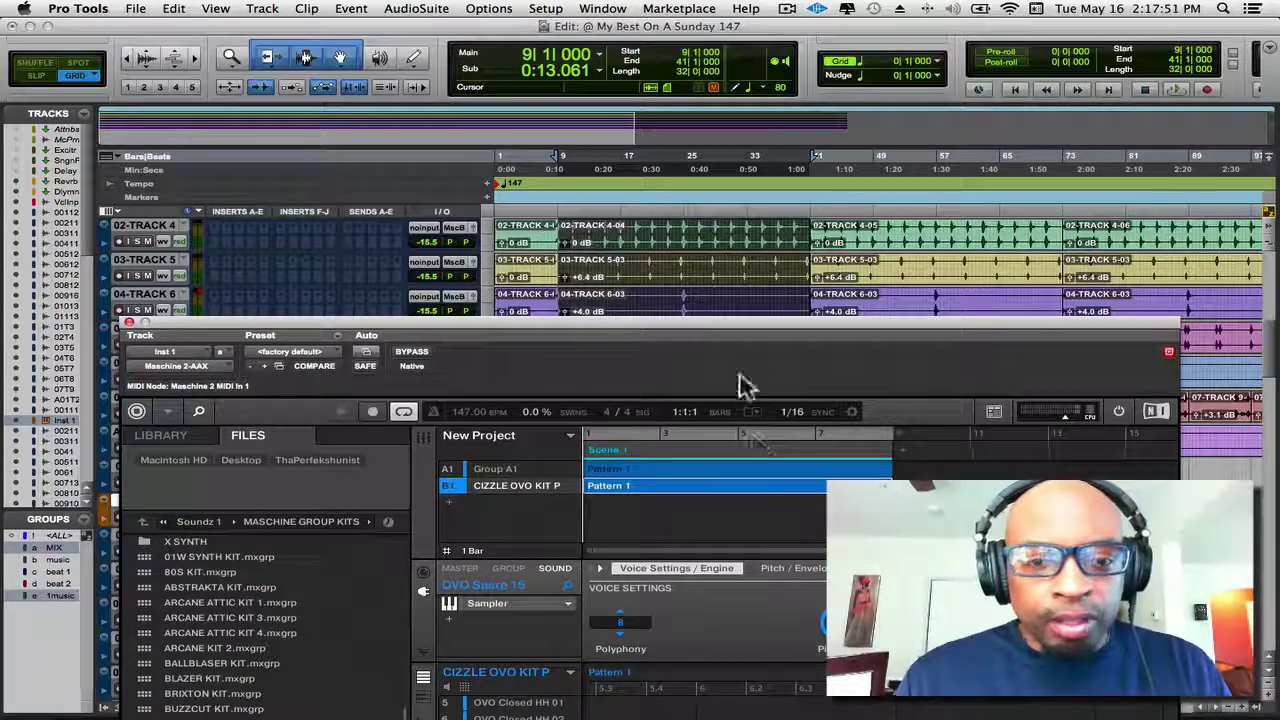
{"action": "left_click_drag", "start_coordinate": [740, 335], "coordinate": [776, 145]}
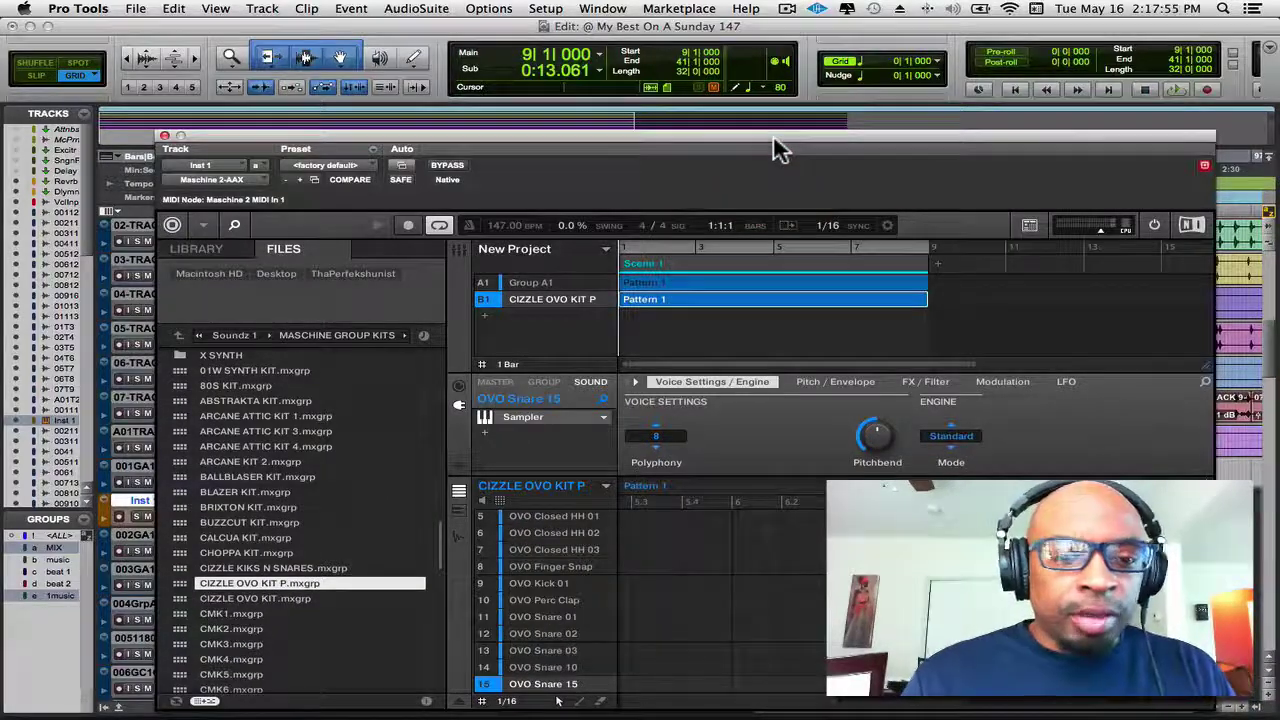
{"action": "key", "text": "space"}
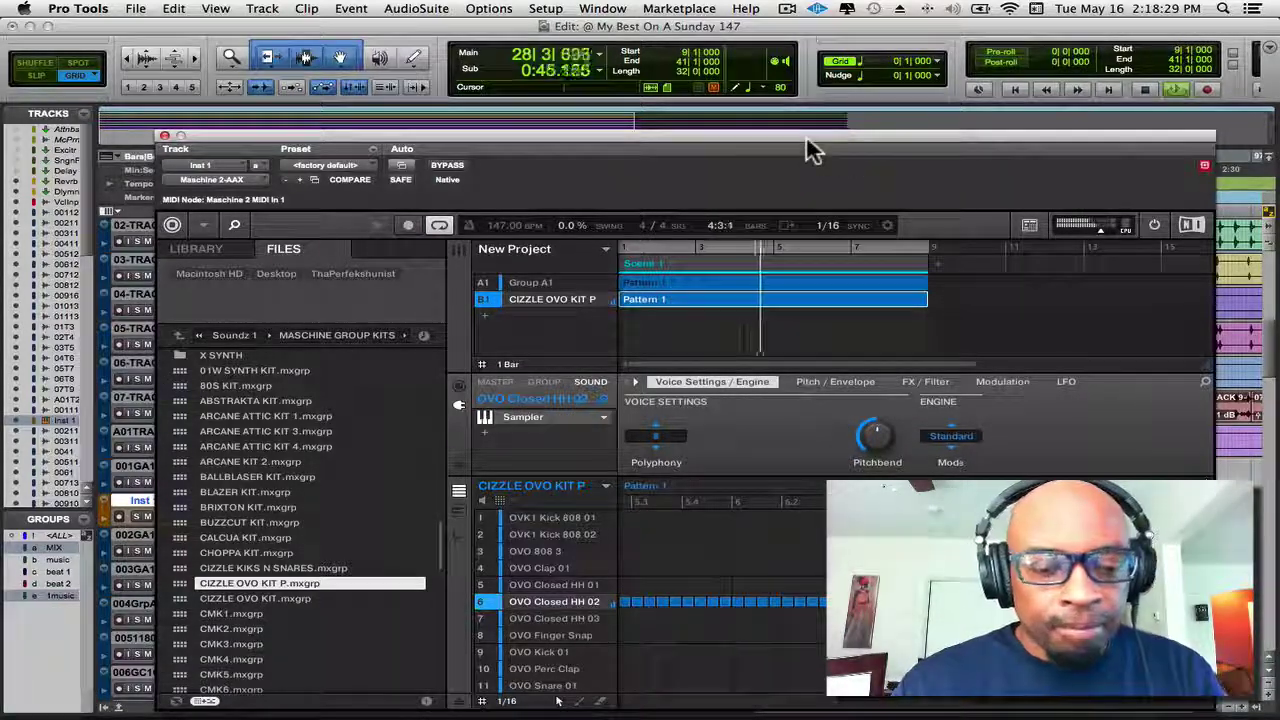
{"action": "key", "text": "space"}
{"action": "left_click_drag", "start_coordinate": [806, 137], "coordinate": [757, 543]}
Raise the Maschine window over the session so its browser and pattern editor show.
{"action": "scroll", "coordinate": [640, 349], "scroll_direction": "down", "scroll_amount": 5}
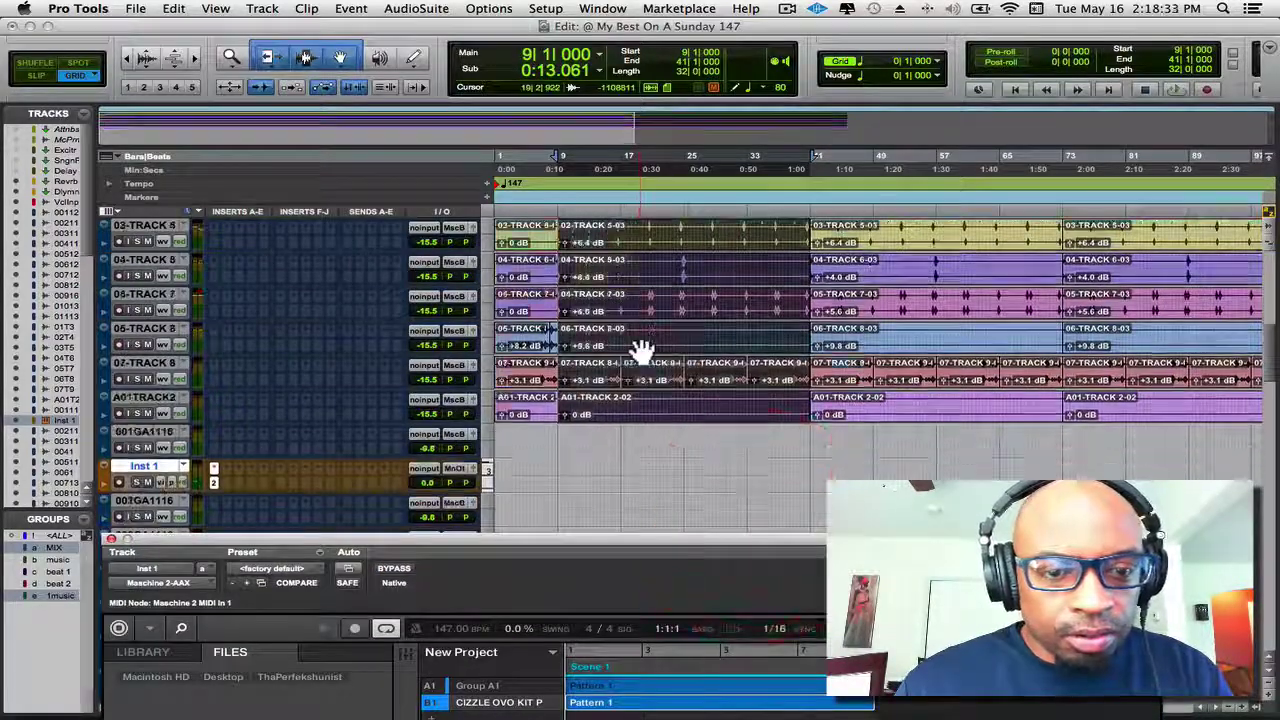
{"action": "scroll", "coordinate": [641, 350], "scroll_direction": "up", "scroll_amount": 3}
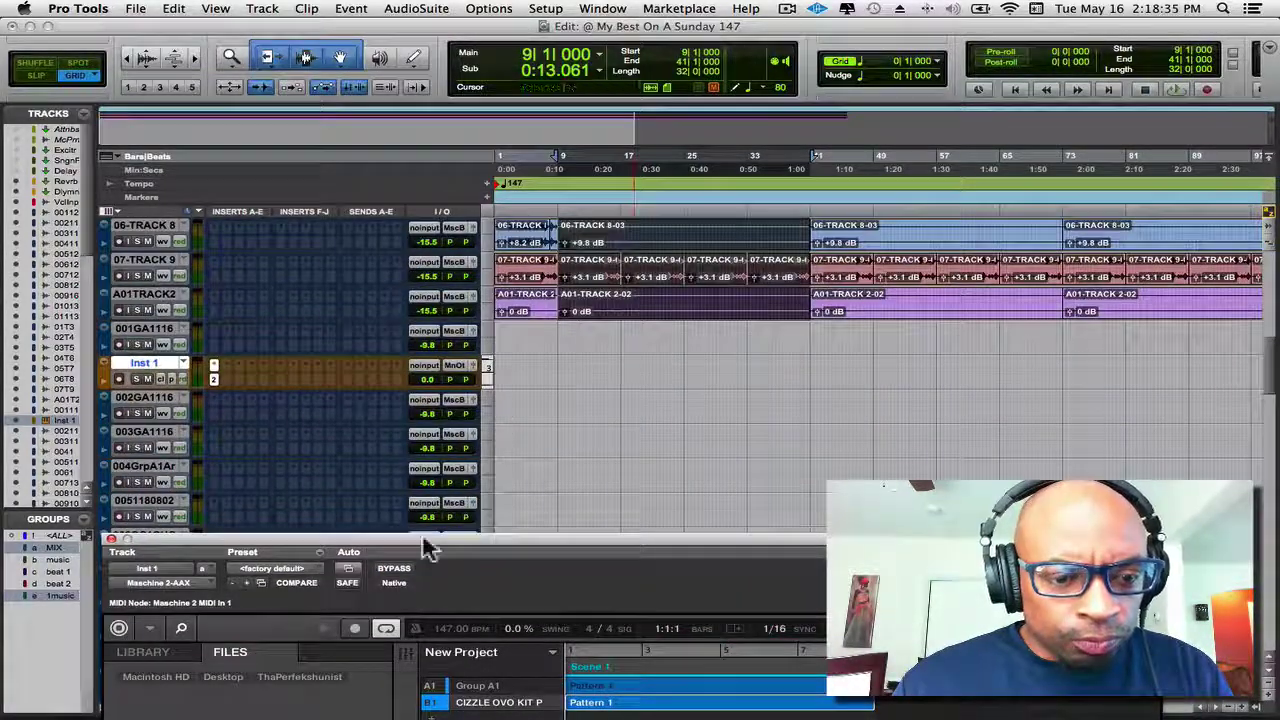
{"action": "left_click_drag", "start_coordinate": [424, 545], "coordinate": [345, 430]}
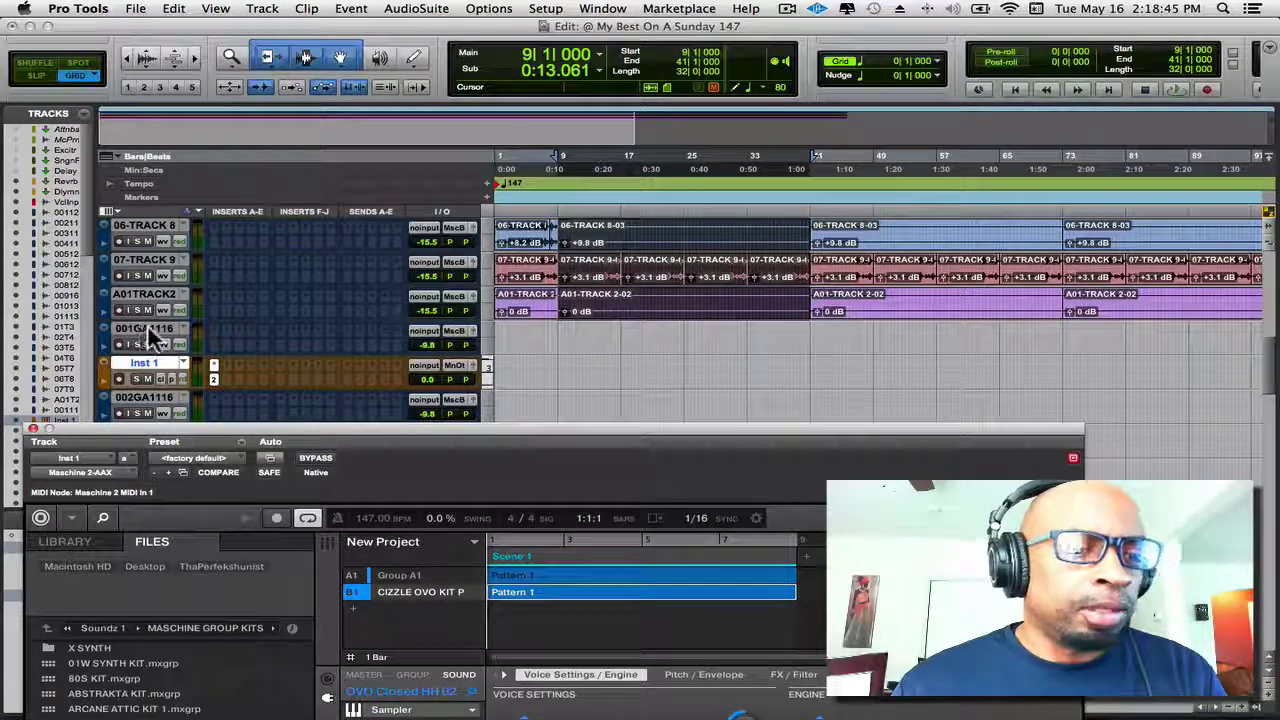
{"action": "left_click_drag", "start_coordinate": [563, 437], "coordinate": [486, 6]}
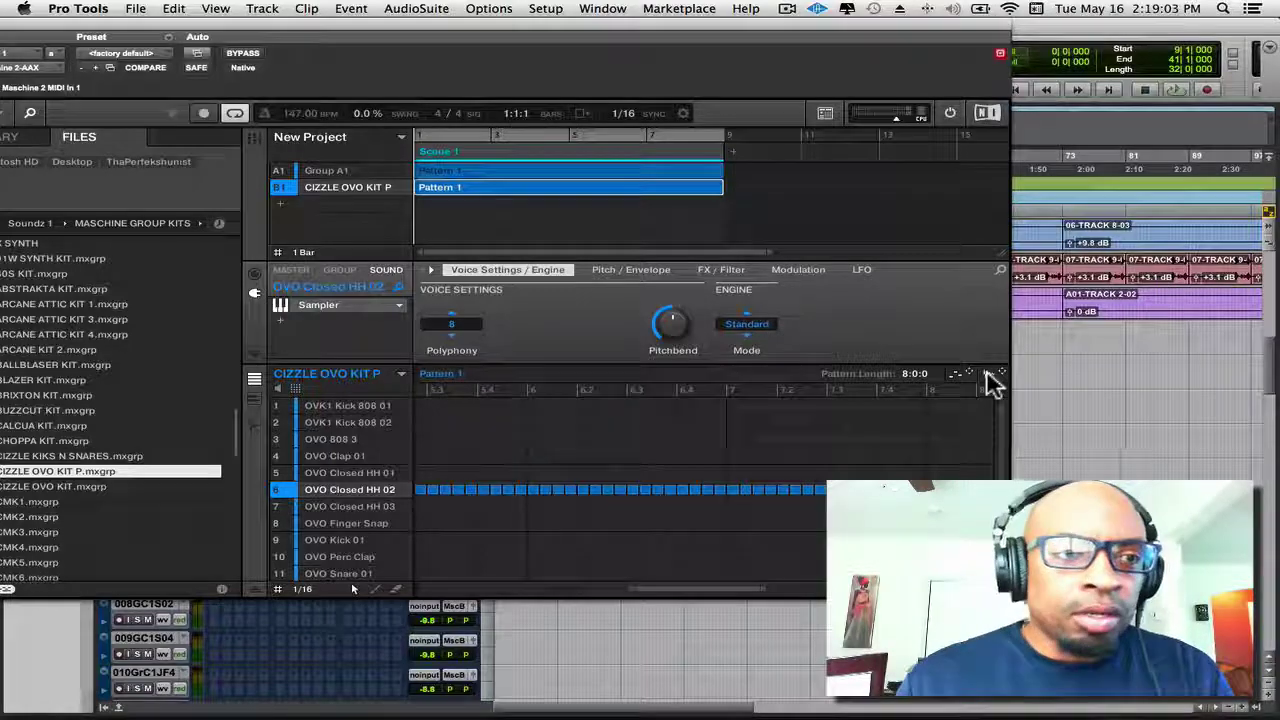
Drag the hi-hat pattern out of Maschine as audio onto the empty track at bar 9.
{"action": "left_click_drag", "start_coordinate": [323, 34], "coordinate": [158, 198]}
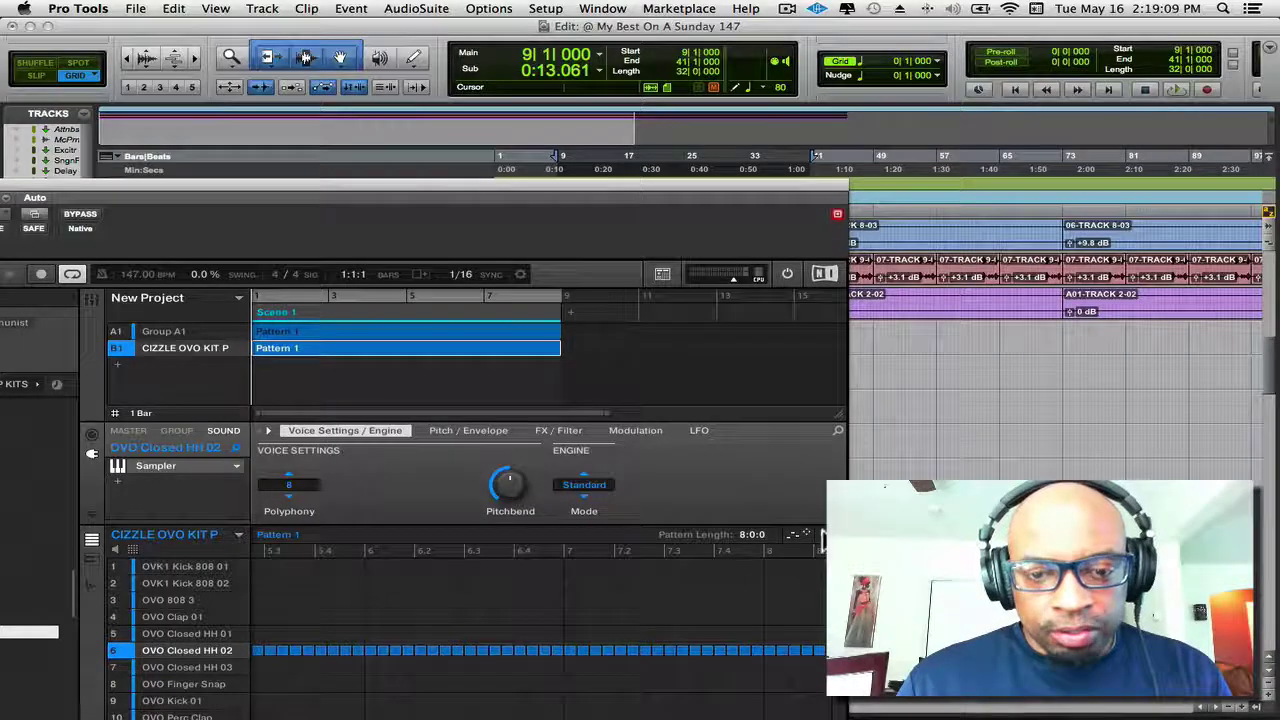
{"action": "left_click_drag", "start_coordinate": [737, 192], "coordinate": [352, 52]}
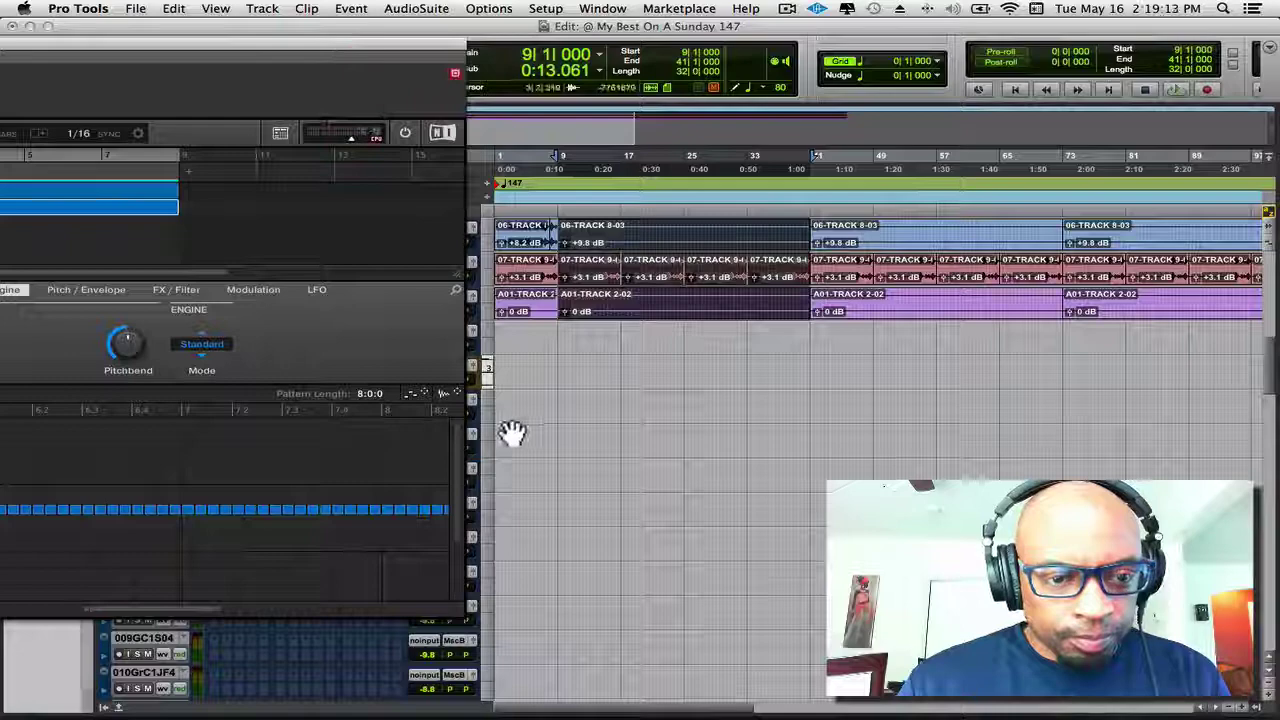
{"action": "left_click_drag", "start_coordinate": [443, 394], "coordinate": [557, 341]}
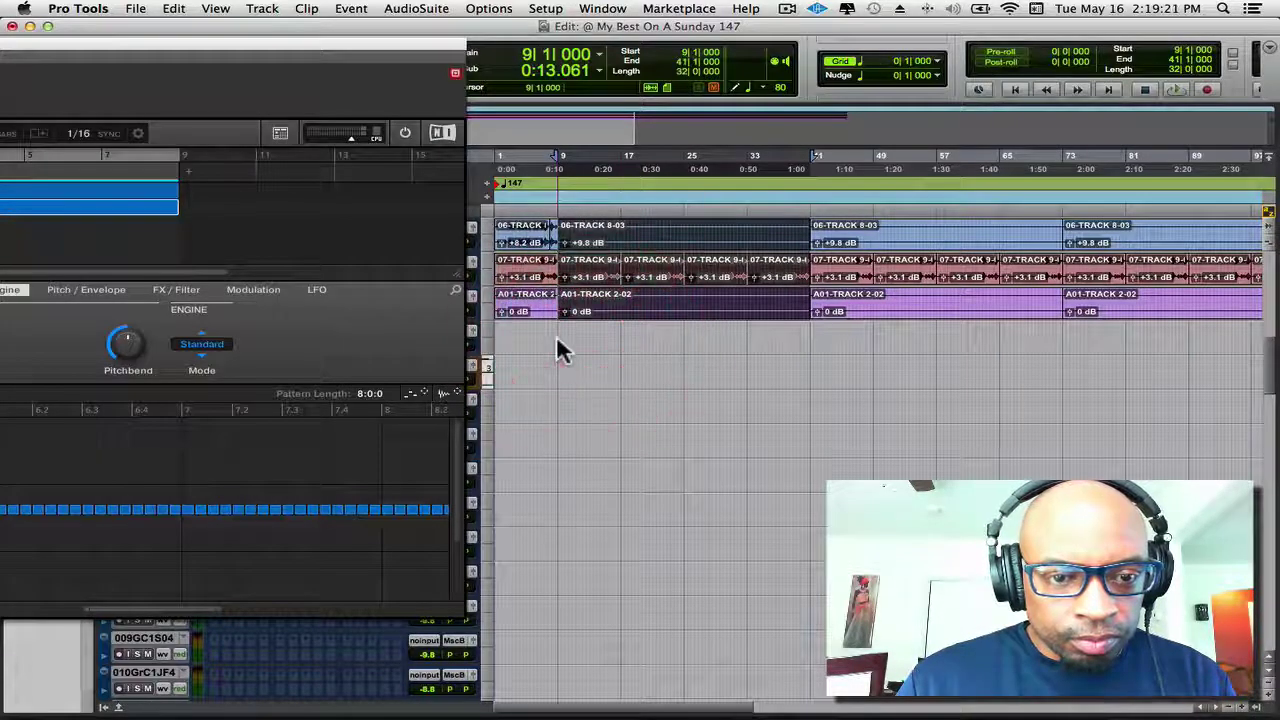
{"action": "left_click_drag", "start_coordinate": [556, 341], "coordinate": [558, 341]}
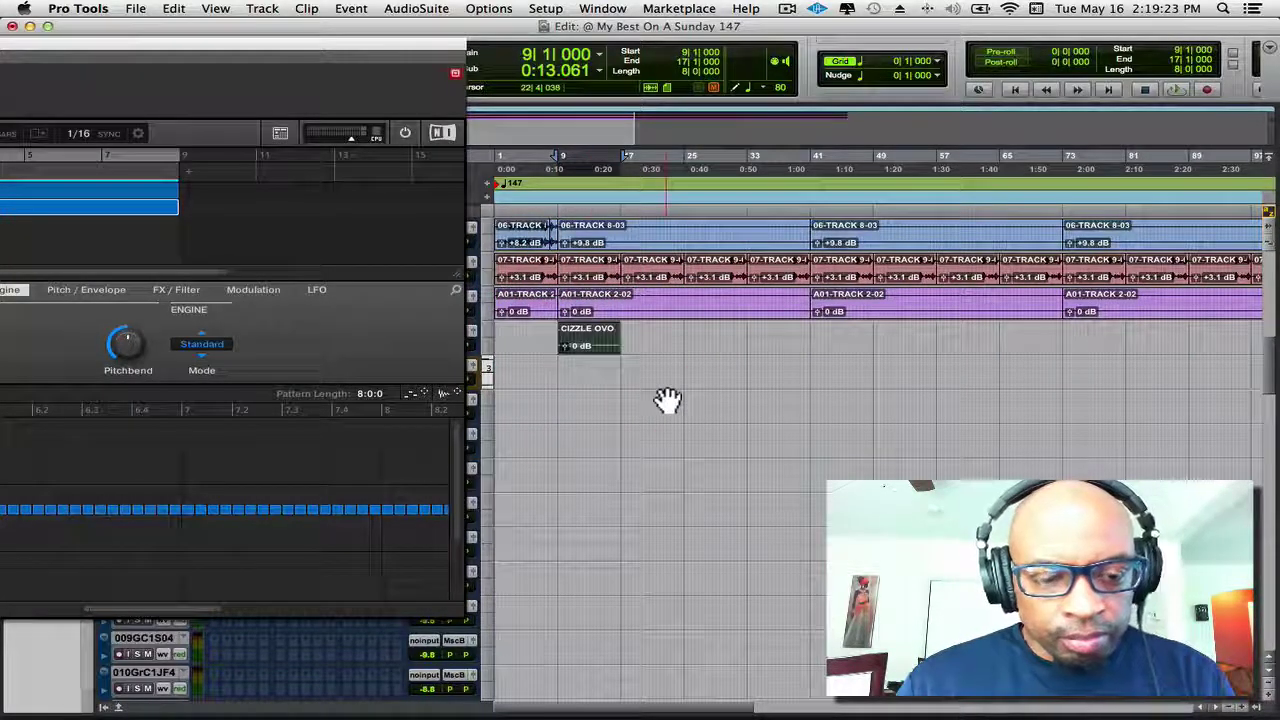
Replace the first bounce with a fresh one at bar 9 and trim it to 8 bars.
{"action": "key", "text": "t"}
{"action": "key", "text": "t"}
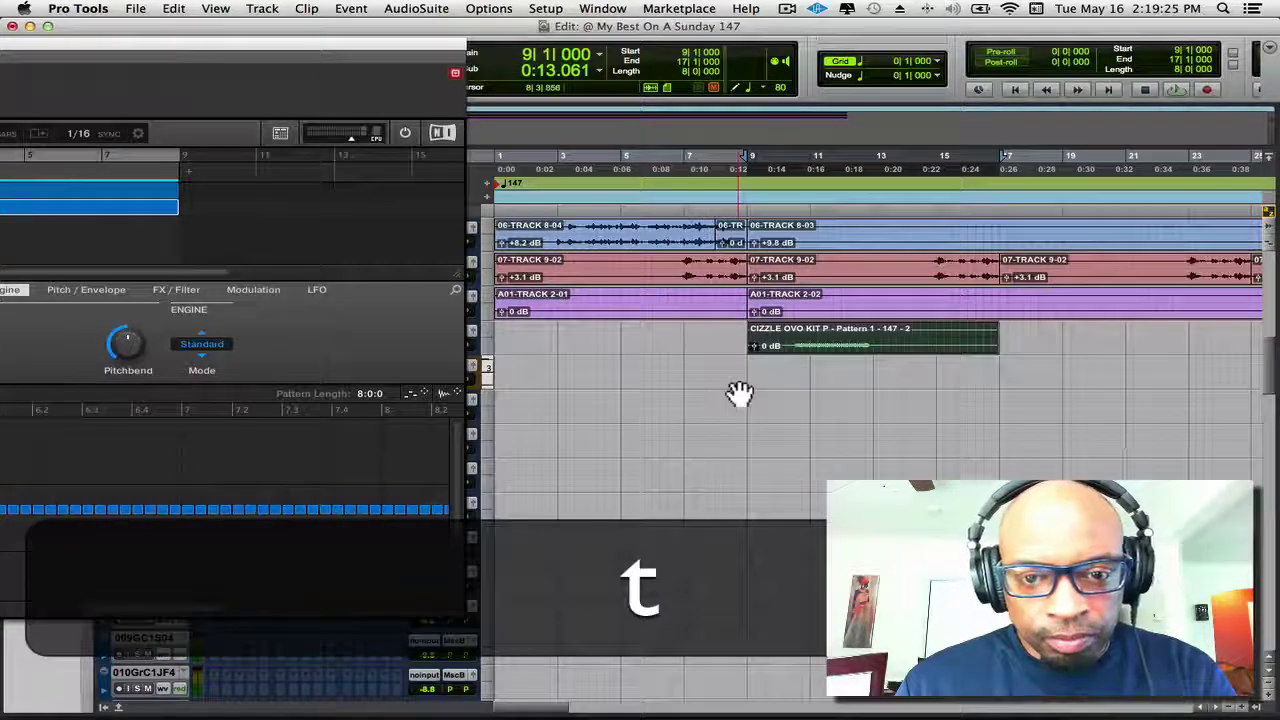
{"action": "left_click", "coordinate": [886, 354]}
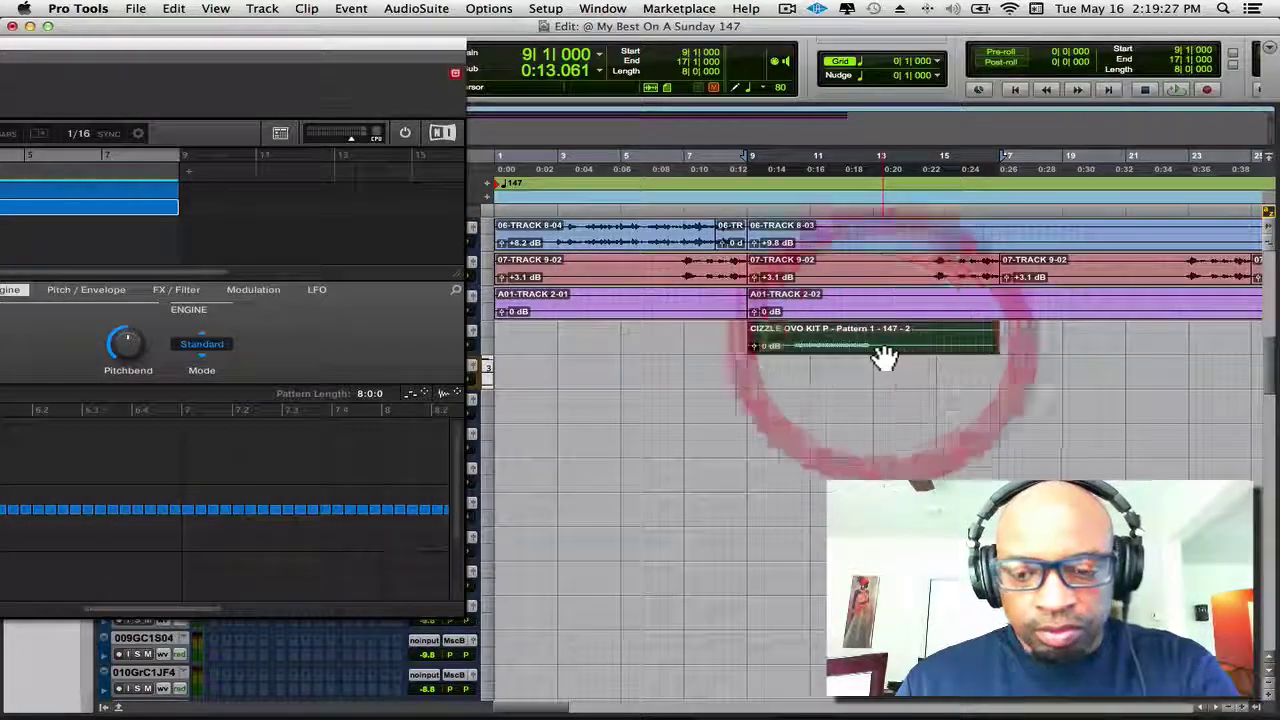
{"action": "key", "text": "BackSpace"}
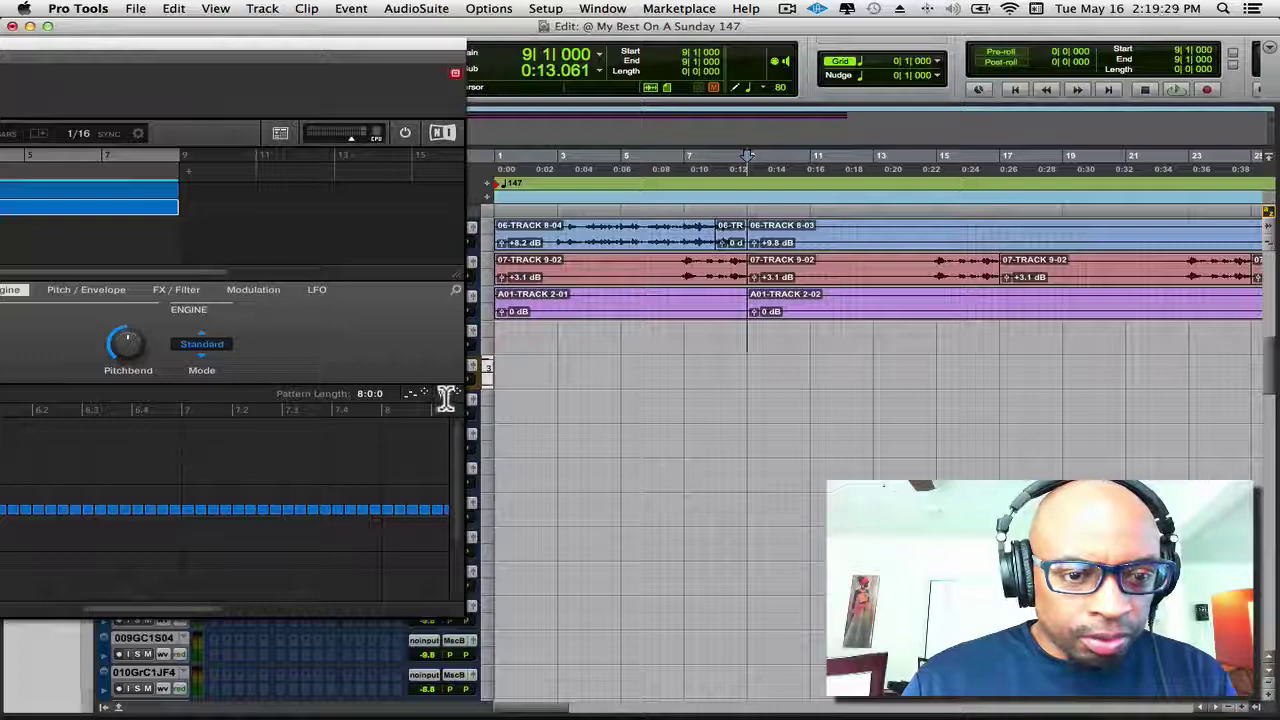
{"action": "left_click_drag", "start_coordinate": [446, 397], "coordinate": [749, 333]}
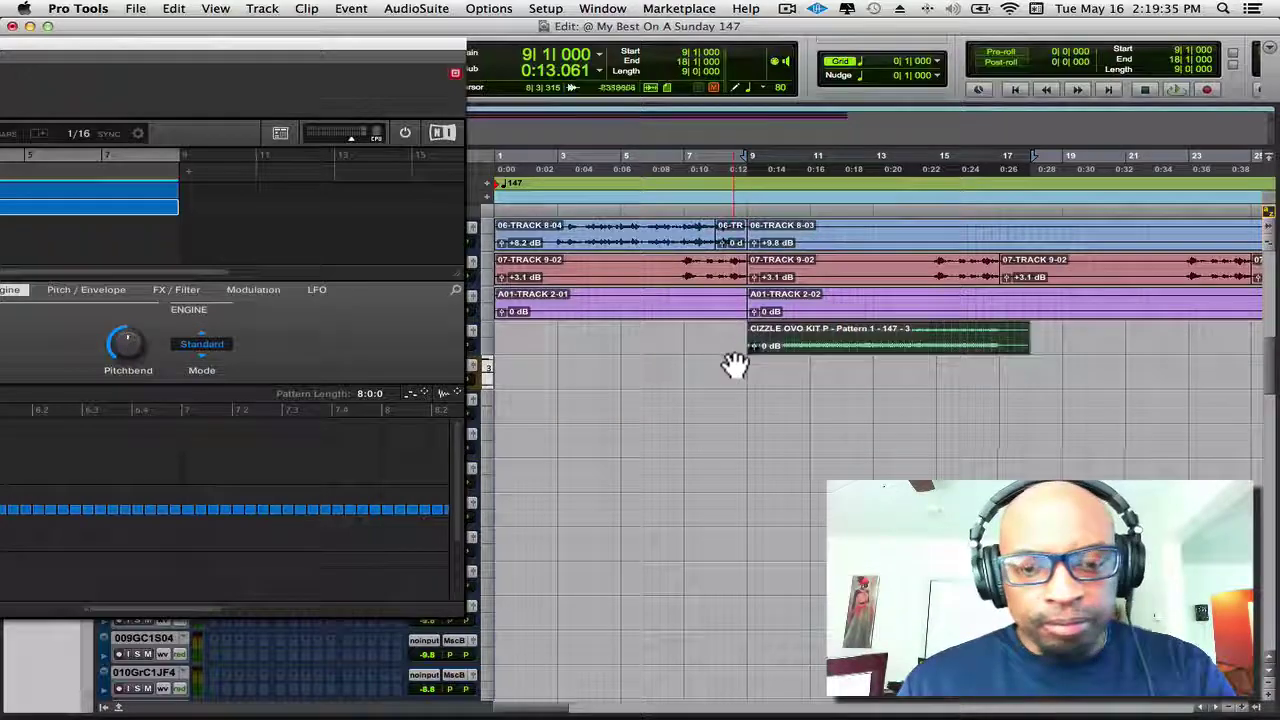
{"action": "key", "text": "r"}
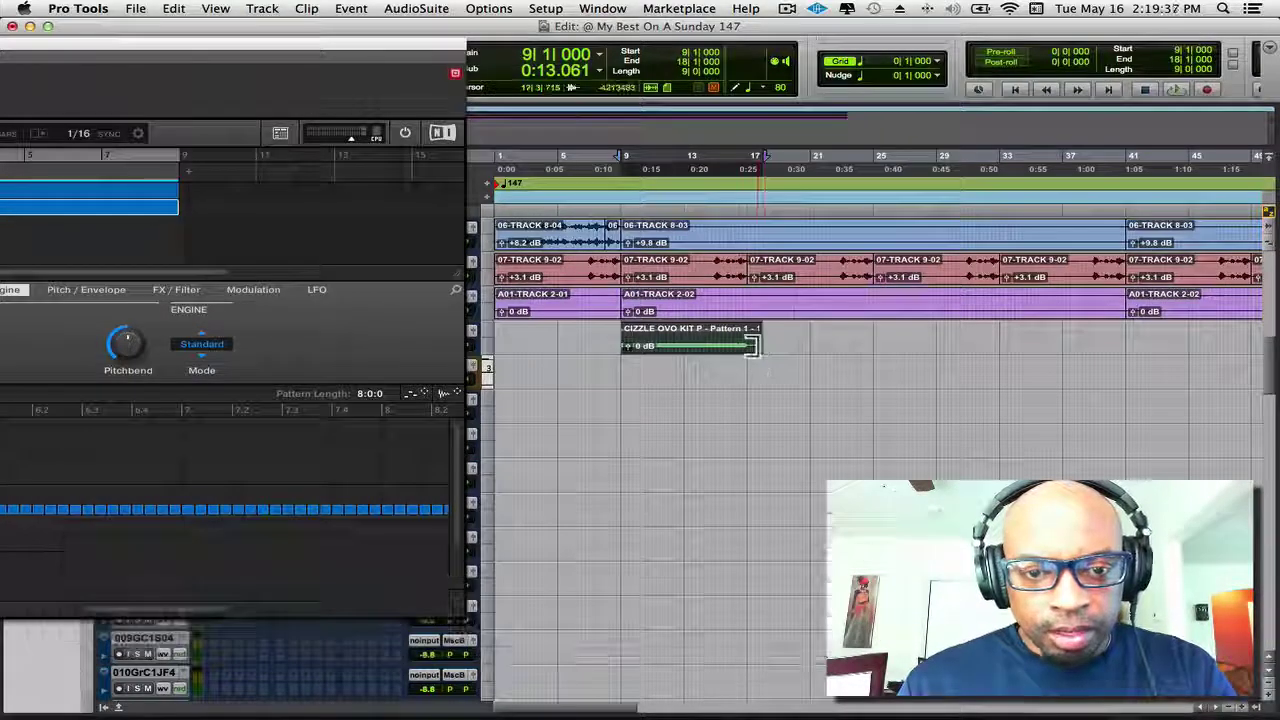
{"action": "left_click_drag", "start_coordinate": [752, 344], "coordinate": [746, 349]}
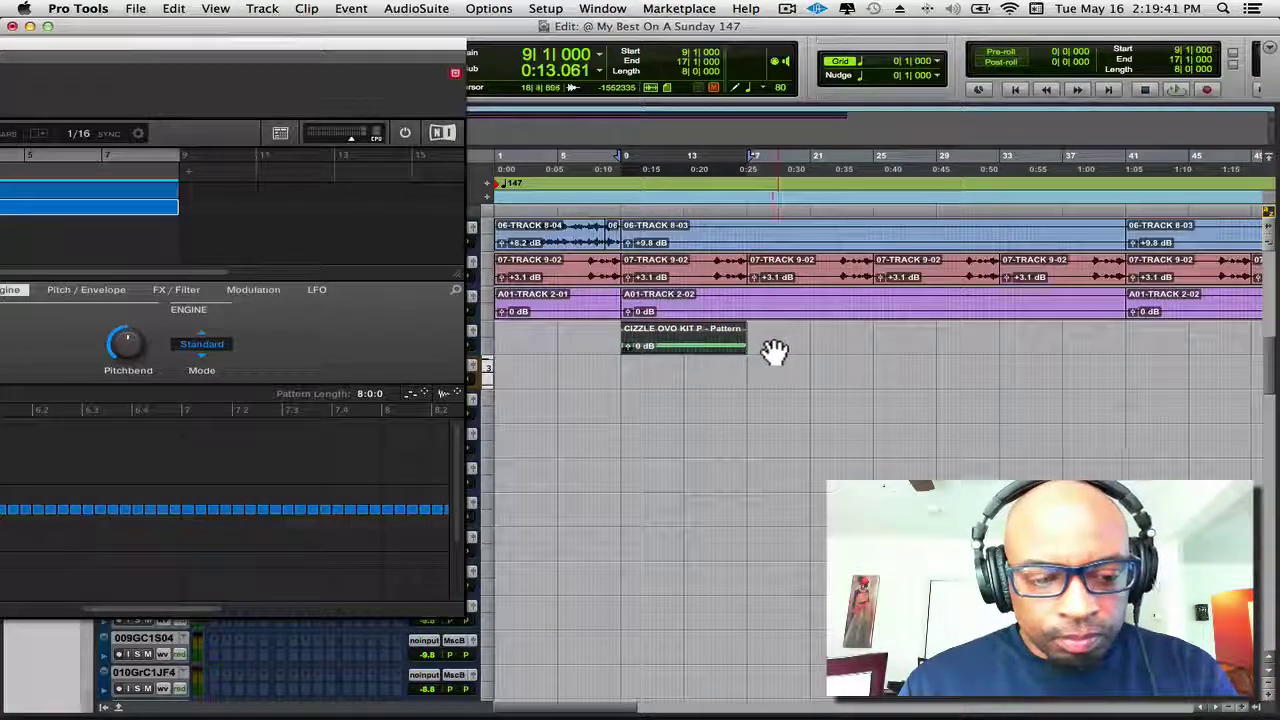
Bypass Maschine, close its plug-in window, and play the session with the hi-hat clip.
{"action": "key", "text": "r"}
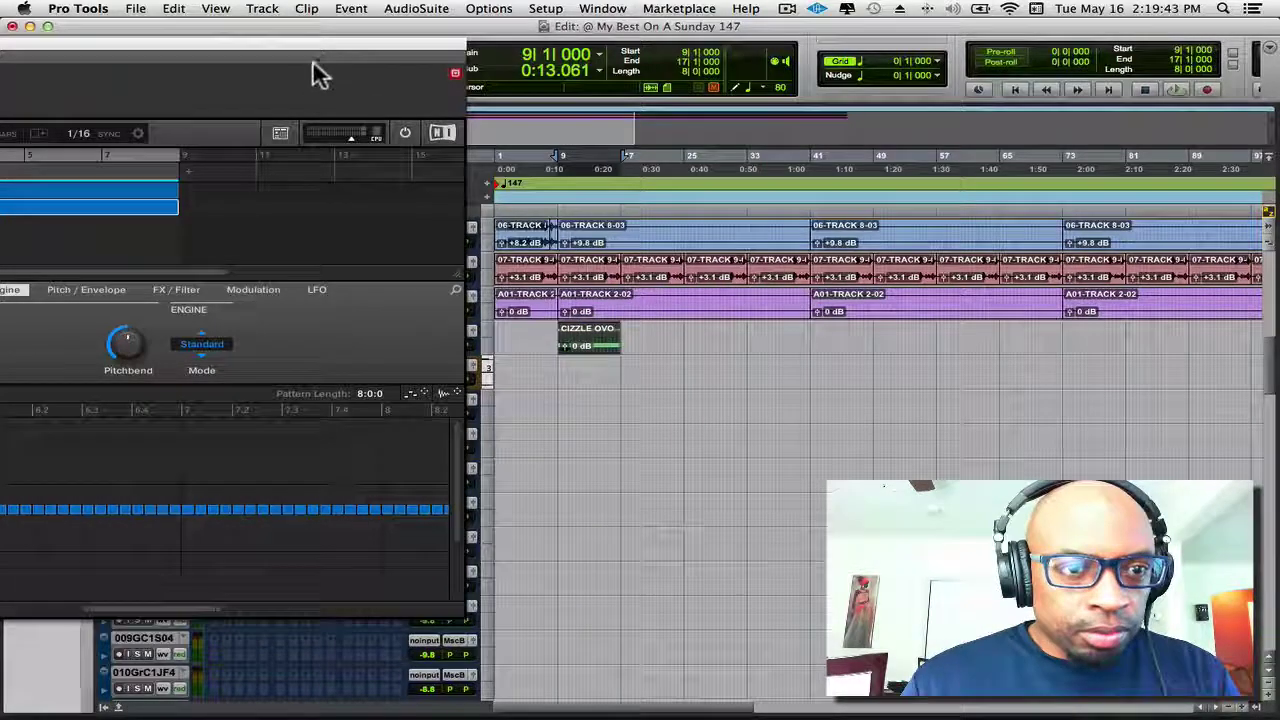
{"action": "left_click_drag", "start_coordinate": [314, 57], "coordinate": [1040, 44]}
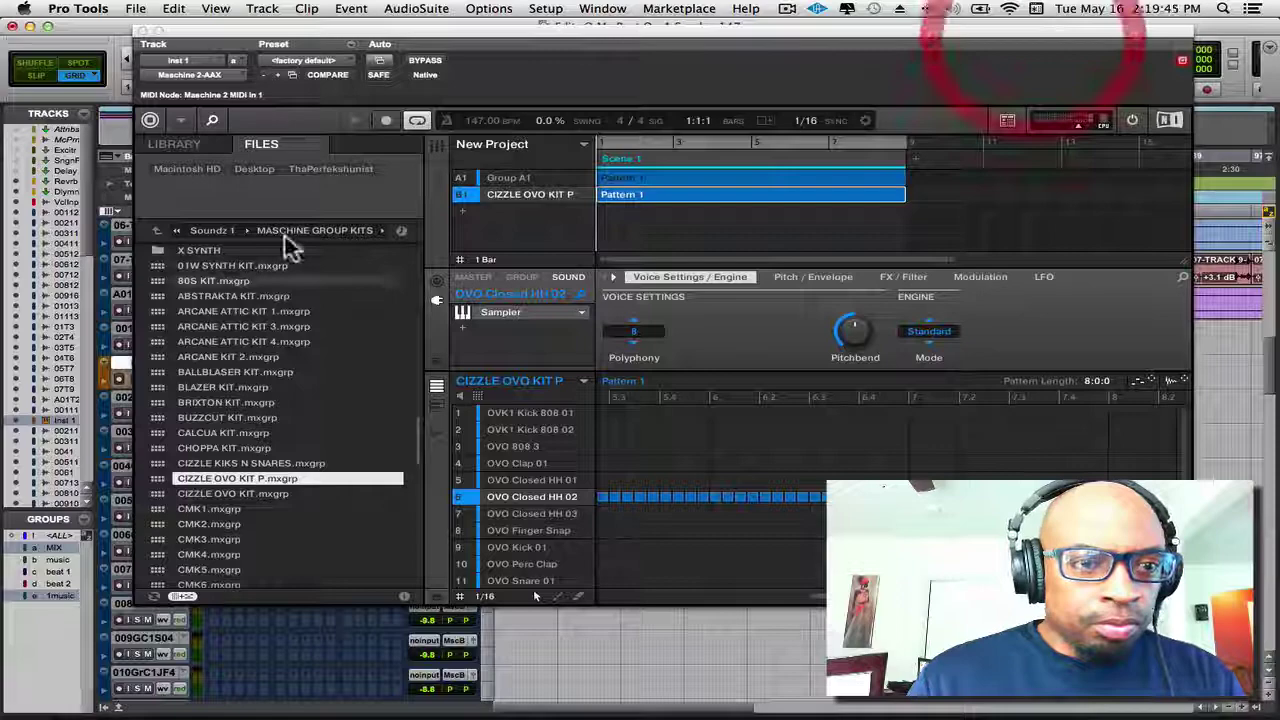
{"action": "left_click", "coordinate": [425, 60]}
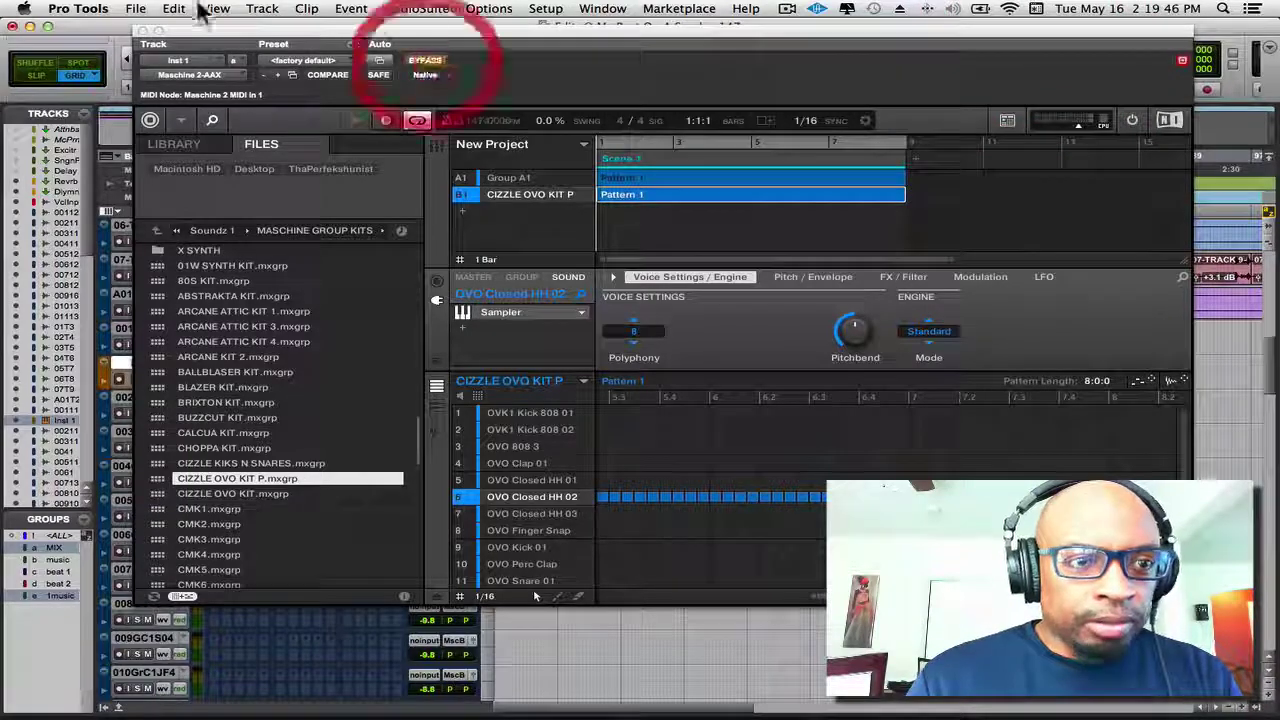
{"action": "left_click", "coordinate": [143, 33]}
{"action": "key", "text": "space"}
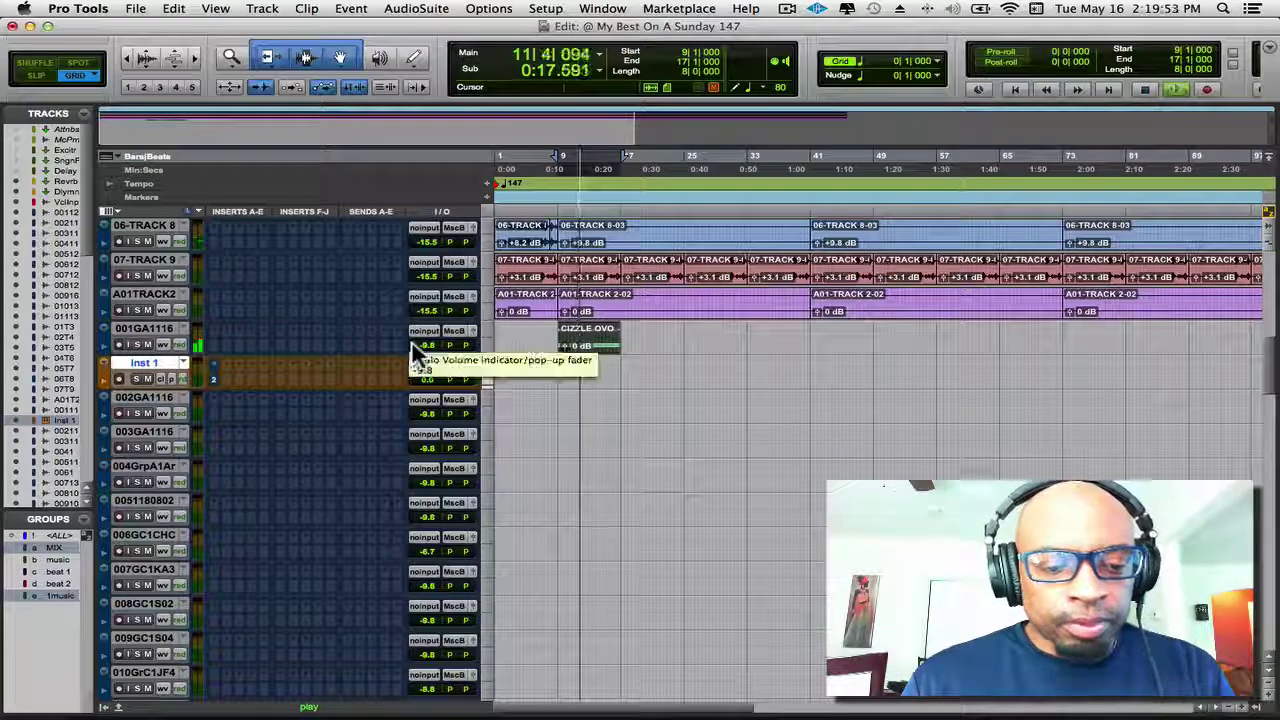
Duplicate the hi-hat clip into four back-to-back copies from bar 9 to 41, then stop playback.
{"action": "key", "text": "super+r"}
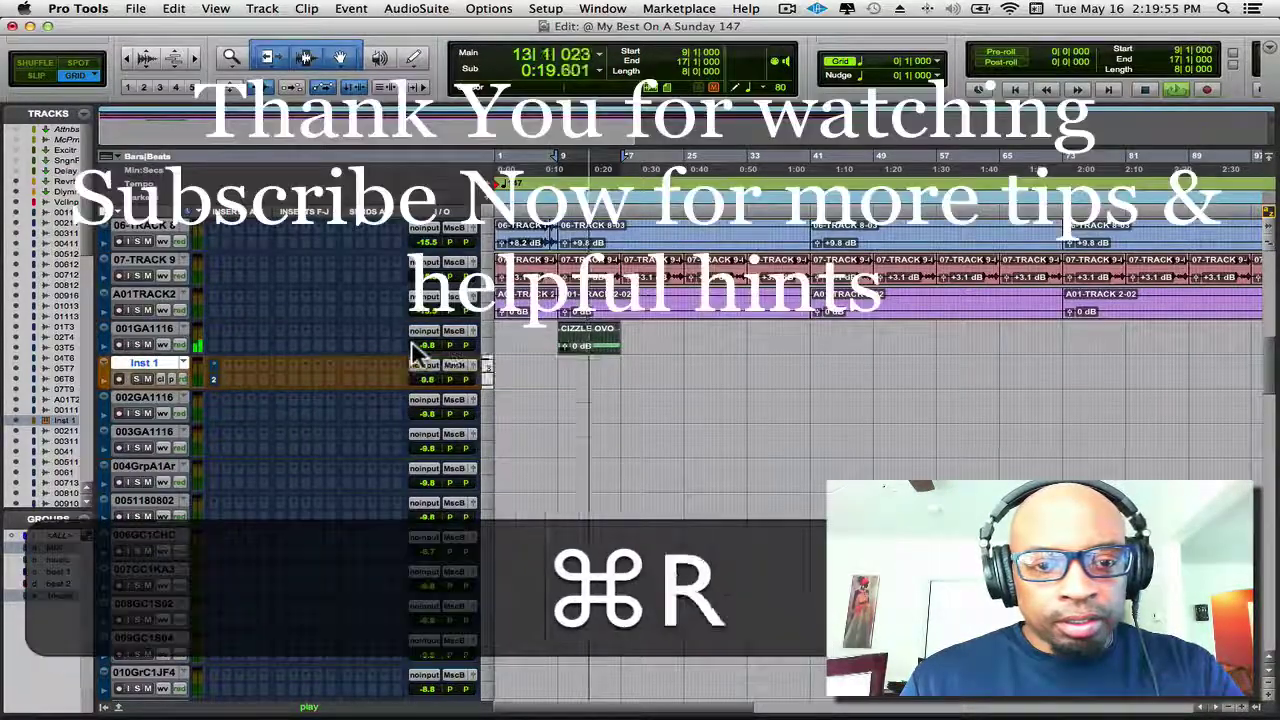
{"action": "key", "text": "super+d"}
{"action": "key", "text": "super+d"}
{"action": "key", "text": "super+d"}
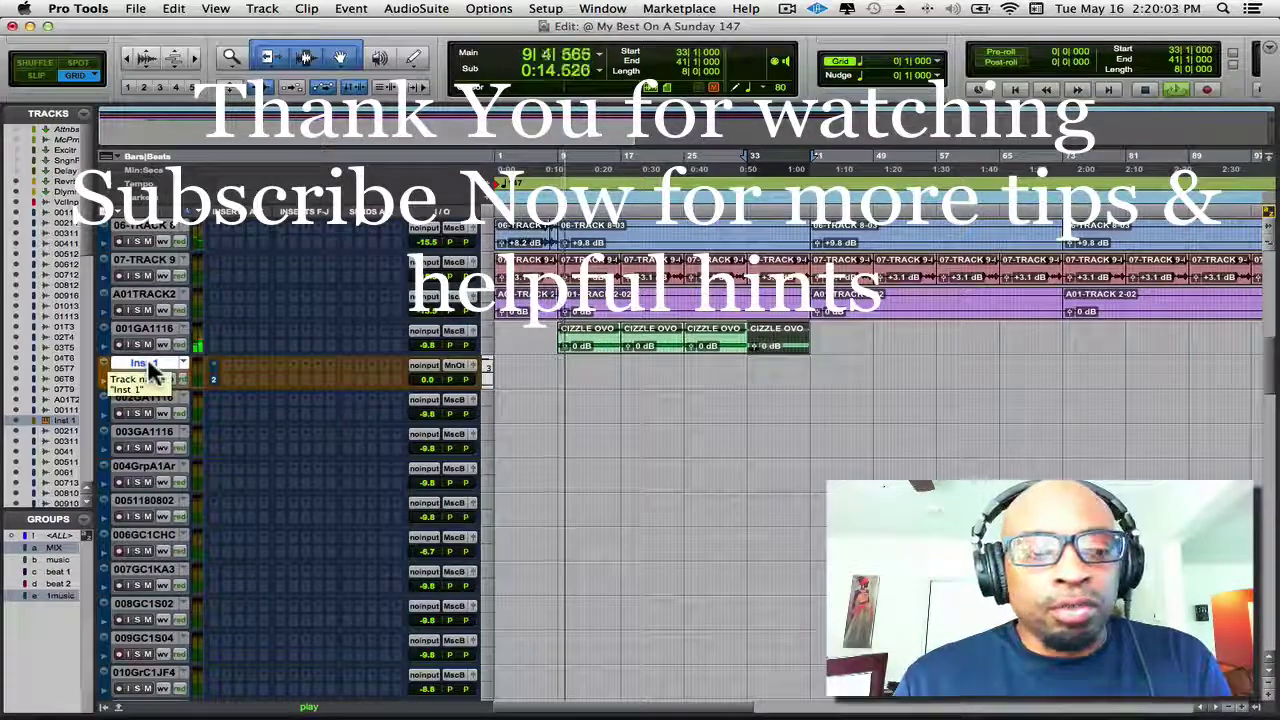
{"action": "key", "text": "space"}
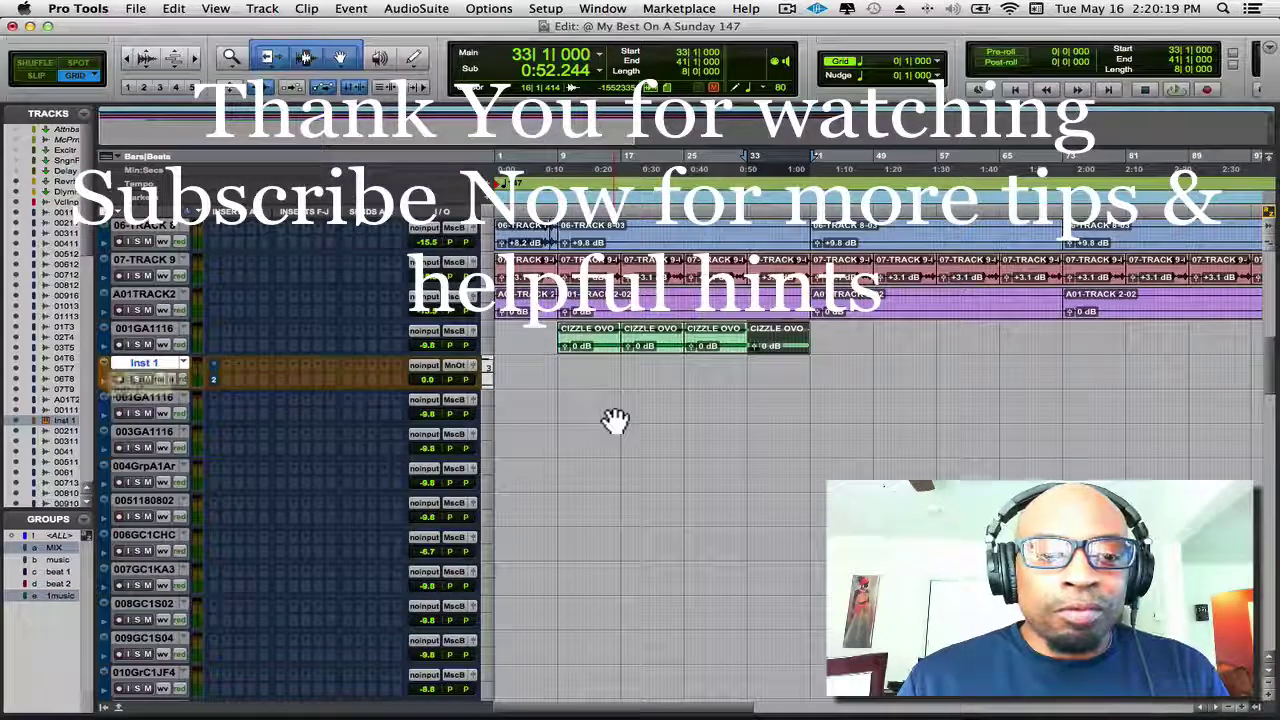
{"action": "scroll", "coordinate": [615, 420], "scroll_direction": "up", "scroll_amount": 4}
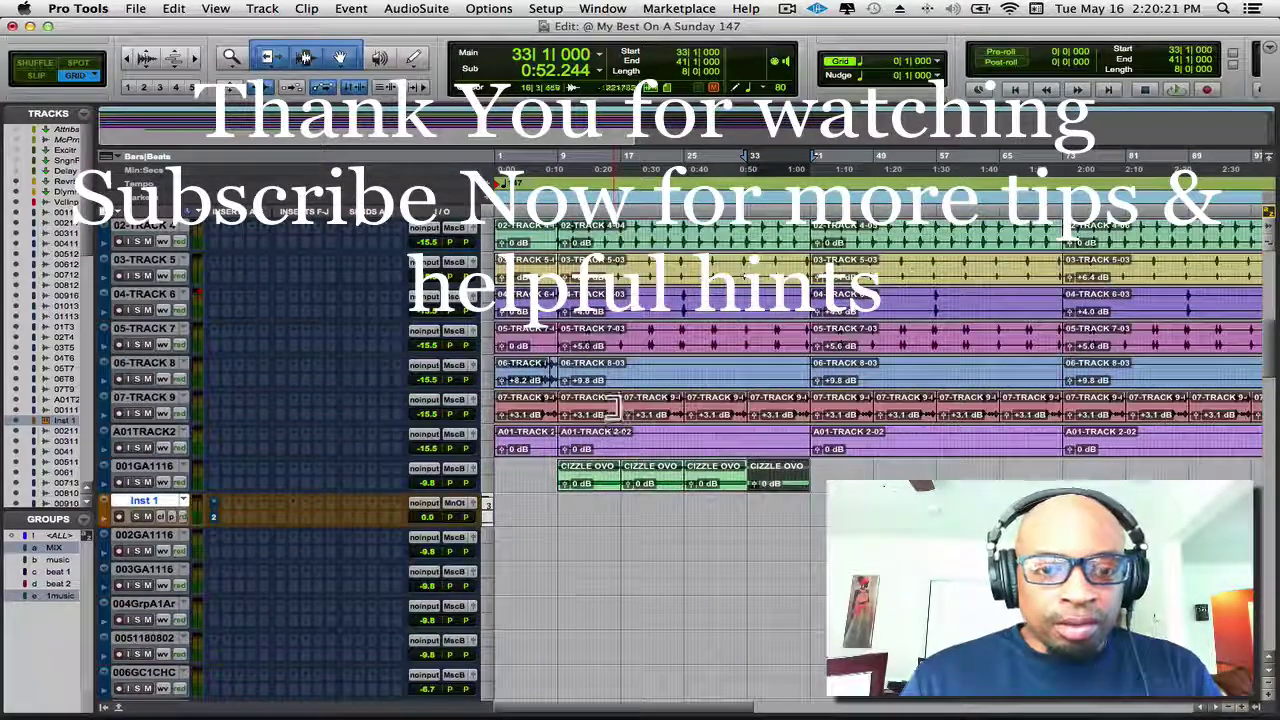